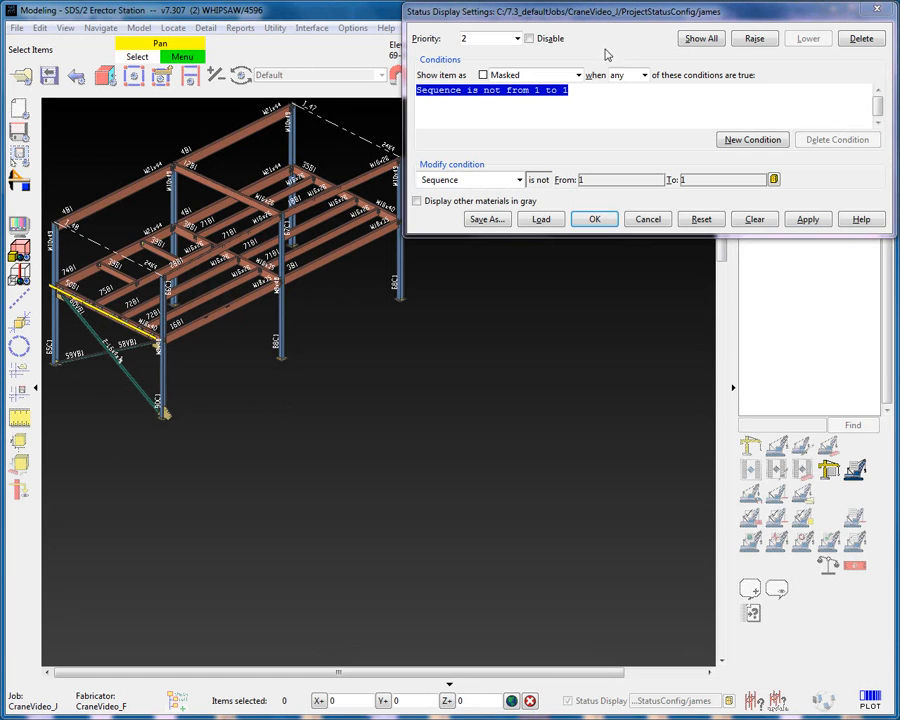
# Add a new priority 3 with an Erected condition dated from Aug 11 2012 to Aug 11 2012.
pyautogui.click(517, 38)
pyautogui.click(505, 55)
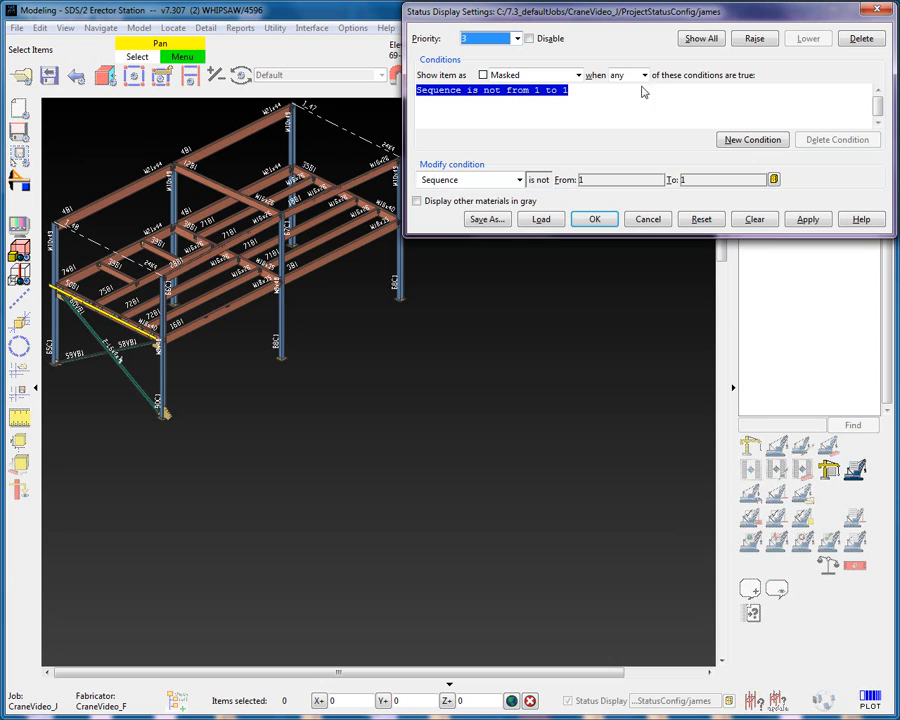
pyautogui.click(519, 180)
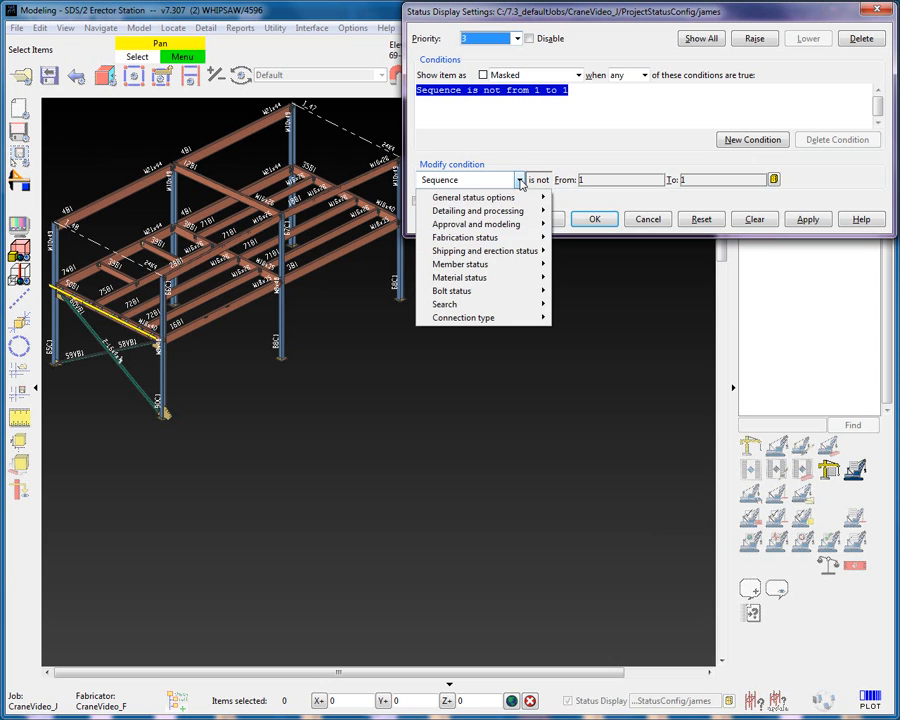
pyautogui.moveTo(522, 254)
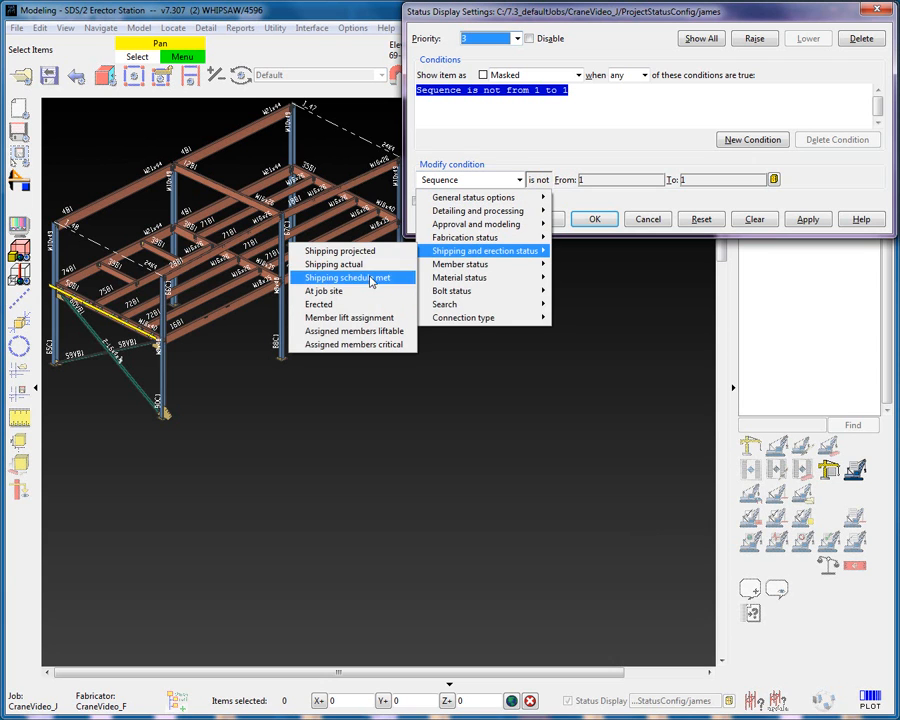
pyautogui.click(341, 304)
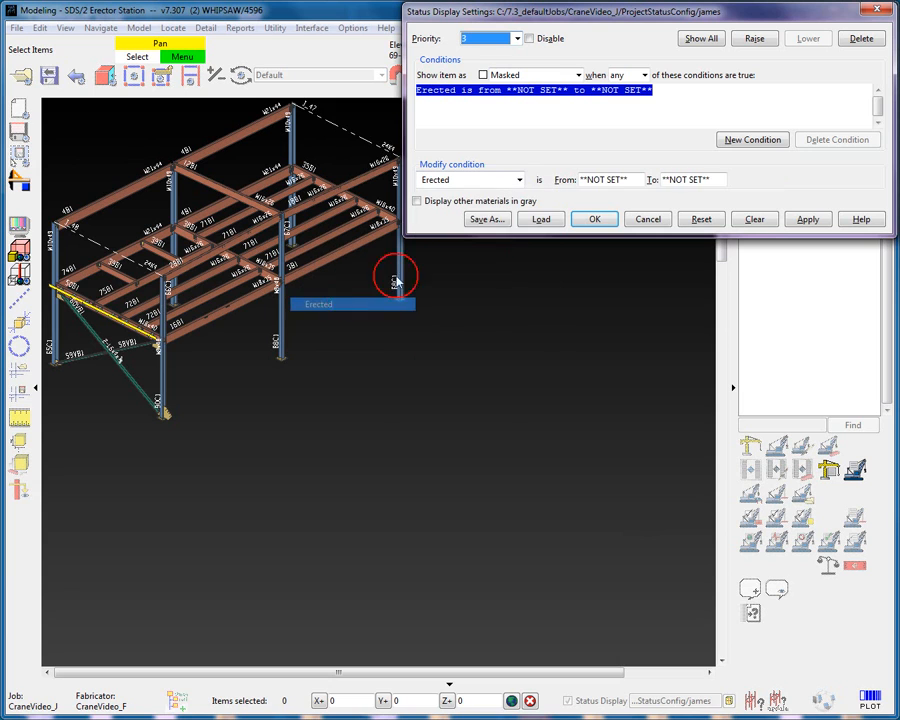
pyautogui.doubleClick(622, 180)
pyautogui.doubleClick(700, 180)
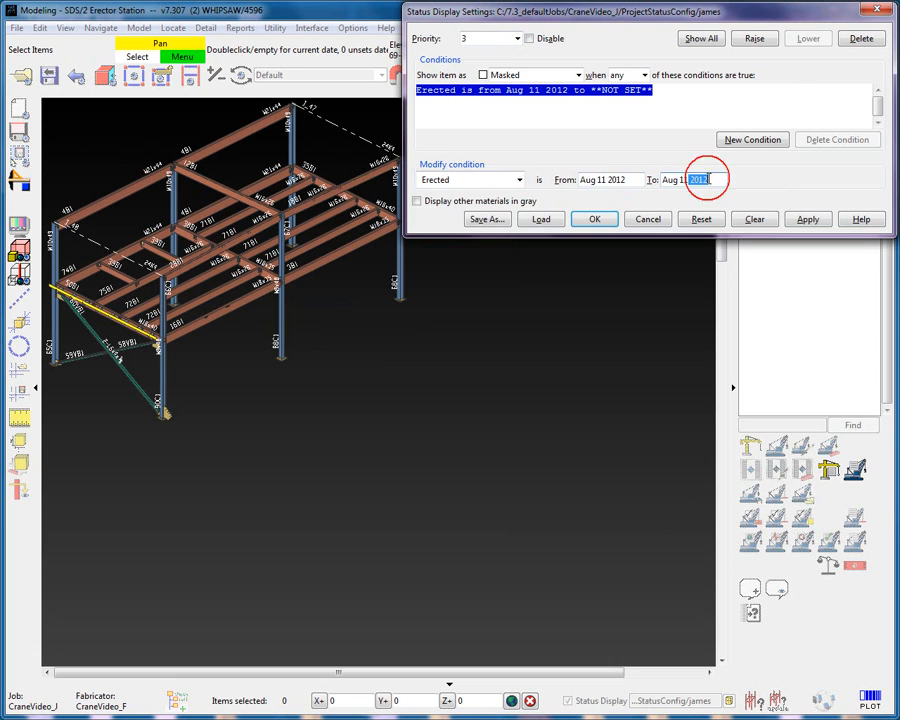
# Unset the Erected condition's end date and restore it to the current date, Aug 11 2012.
pyautogui.hotkey('shift', 'Home')
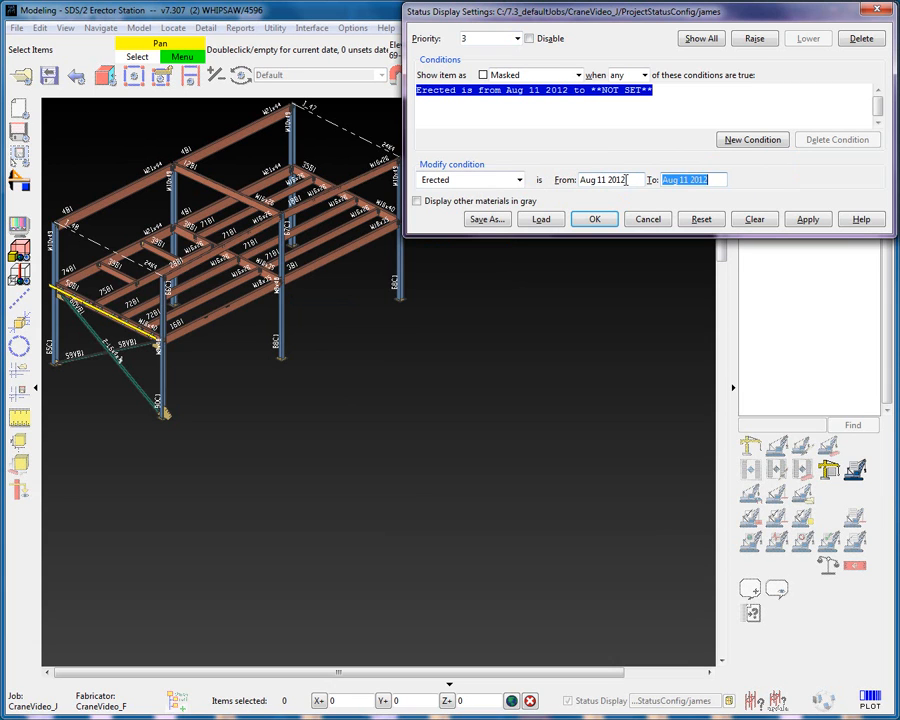
pyautogui.write('0')
pyautogui.press('Tab')
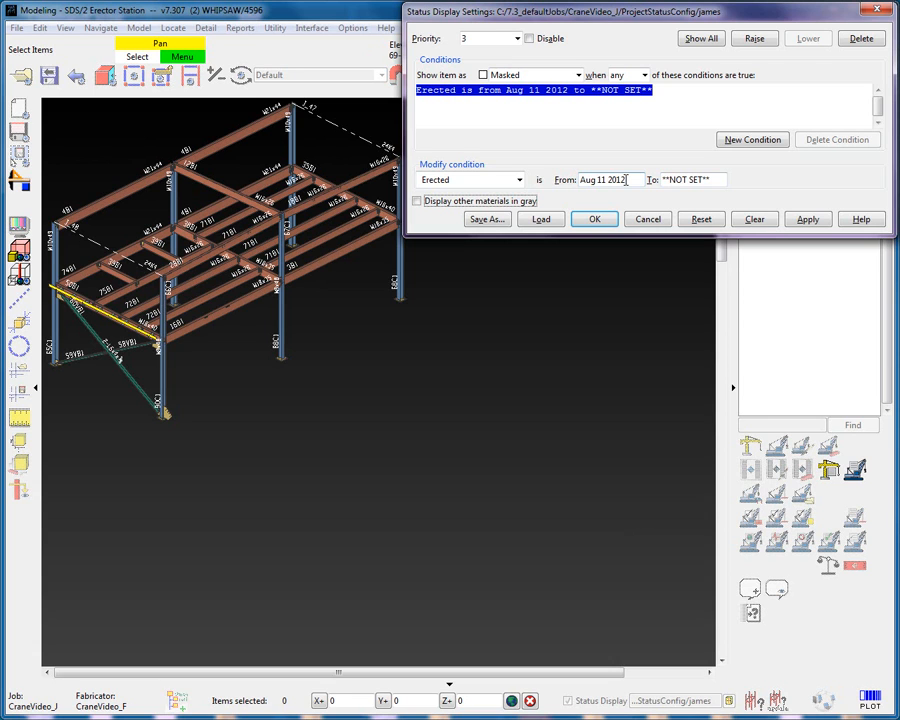
pyautogui.doubleClick(700, 180)
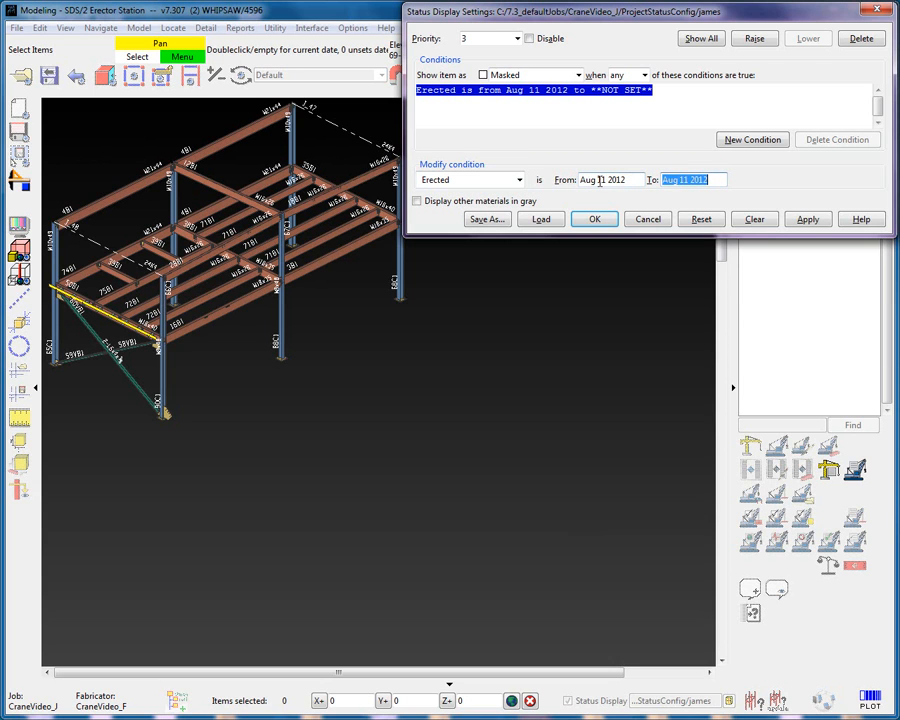
# Set the Erected condition's start date to 08-09-12, keeping Aug 11 2012 as the end date.
pyautogui.doubleClick(598, 180)
pyautogui.write('08-09-12')
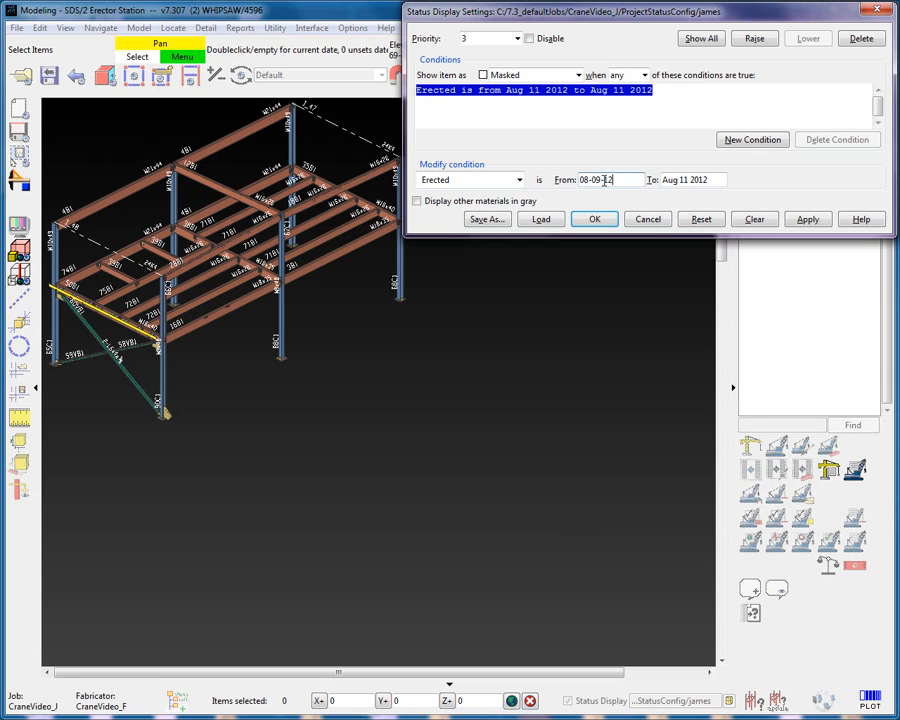
pyautogui.doubleClick(715, 180)
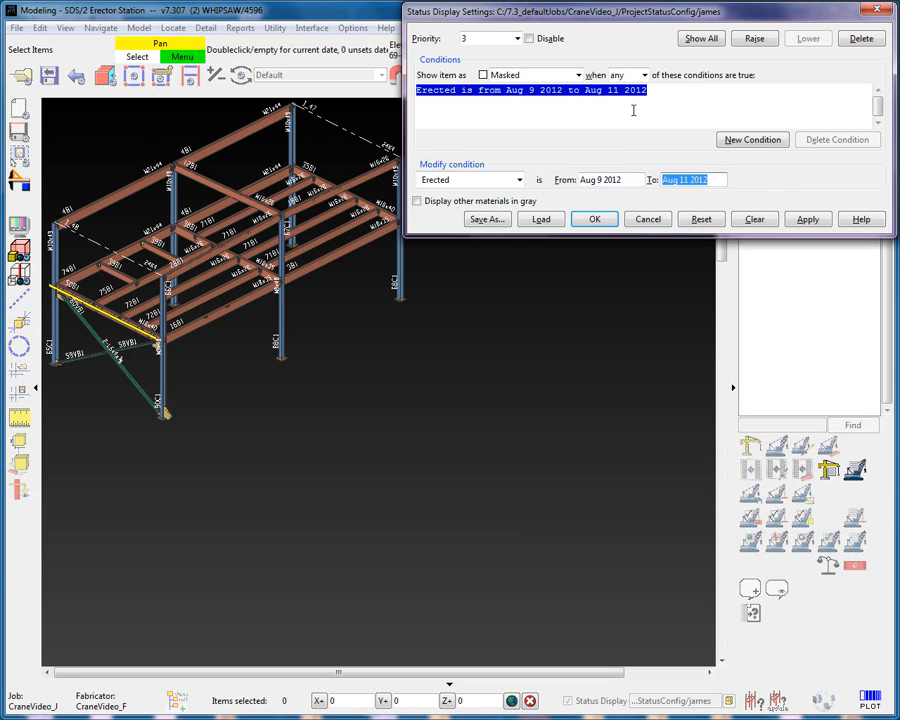
# Show items that match priority 3 as Orange and apply the setting to the model.
pyautogui.click(578, 75)
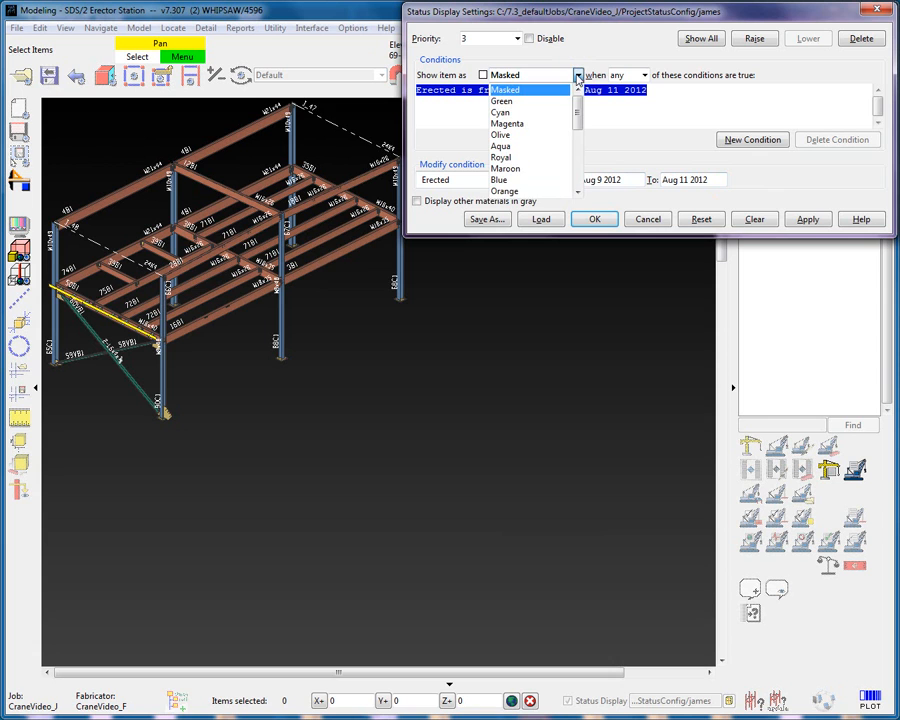
pyautogui.click(516, 191)
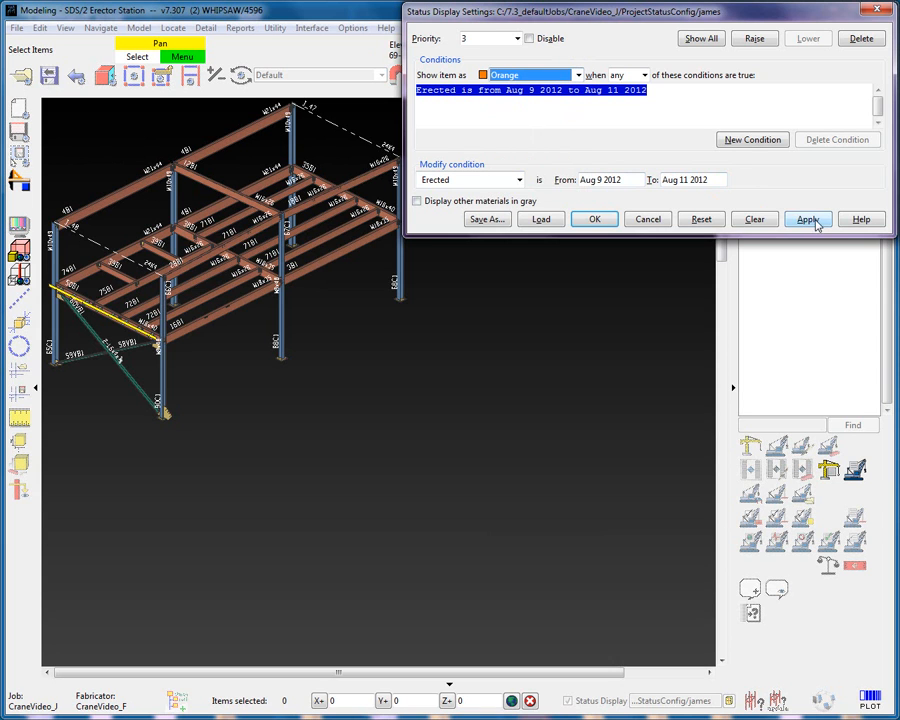
pyautogui.click(808, 219)
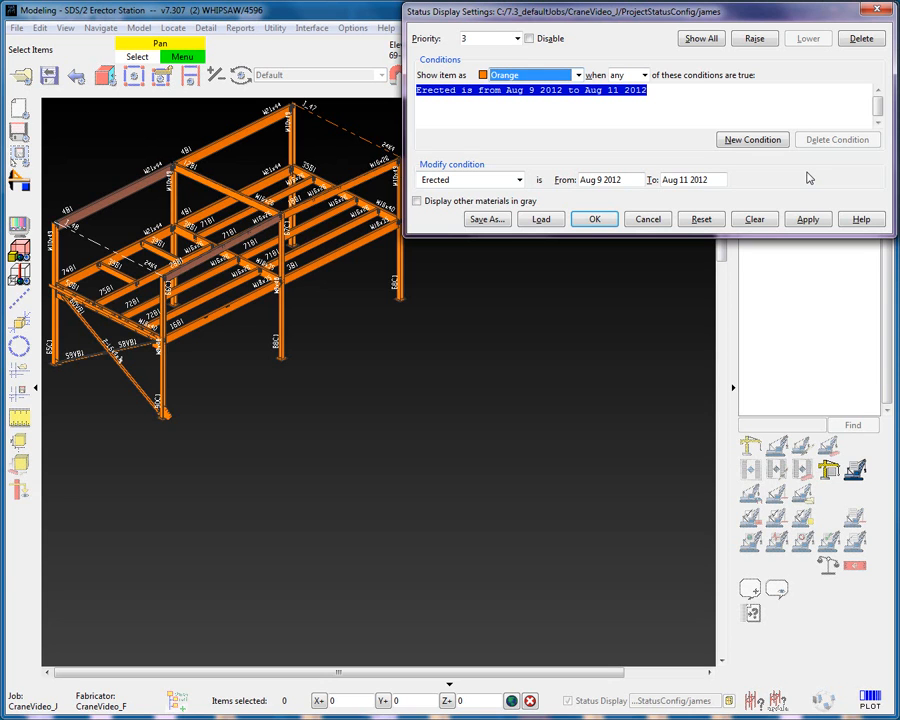
# List all status review criteria and apply gray display for other materials, closing both dialogs.
pyautogui.click(700, 39)
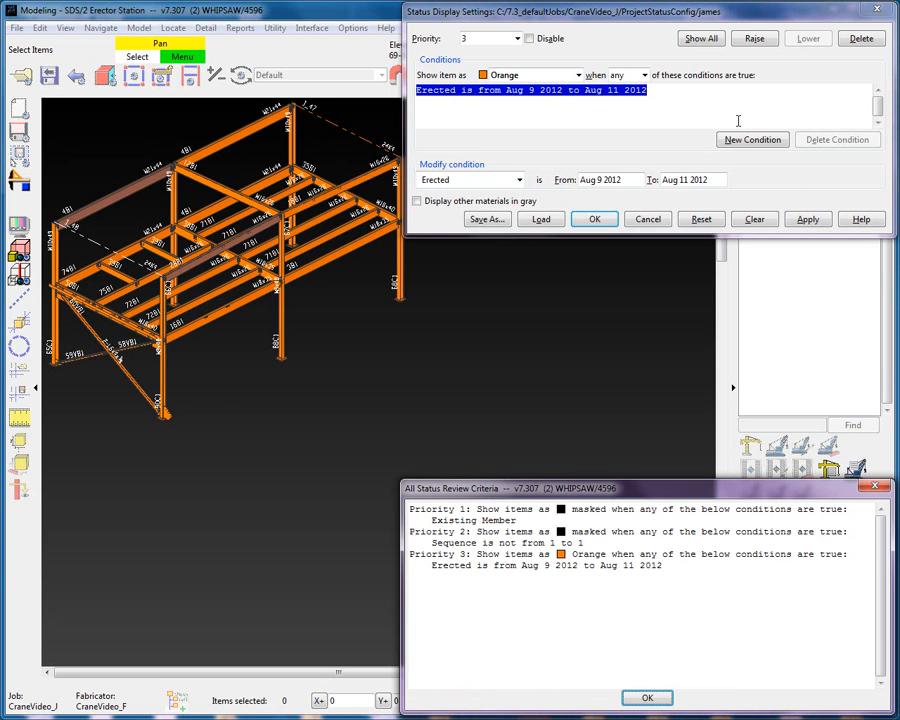
pyautogui.click(417, 201)
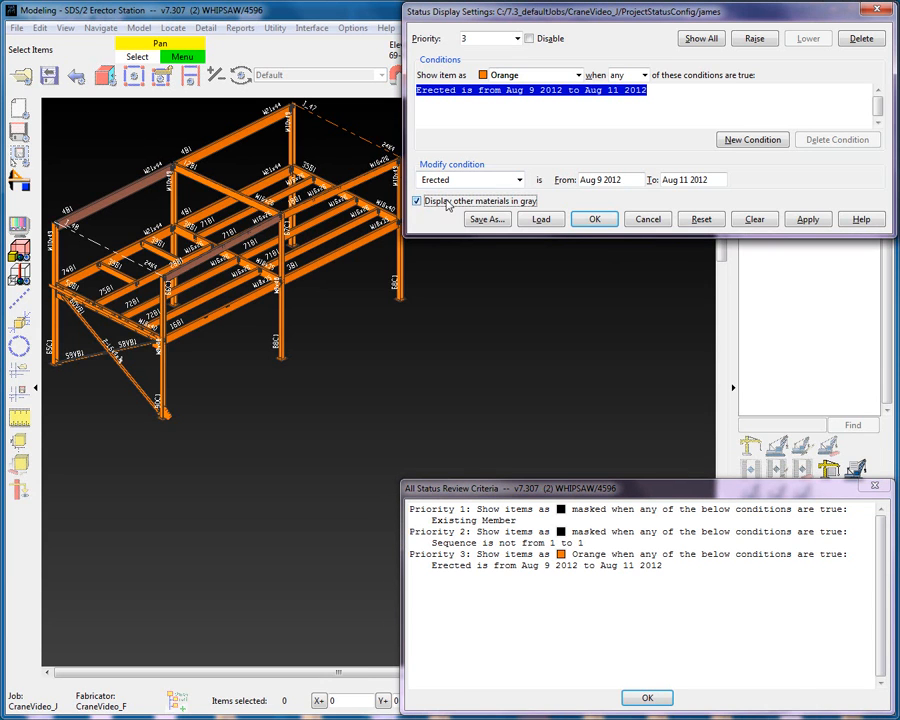
pyautogui.click(808, 220)
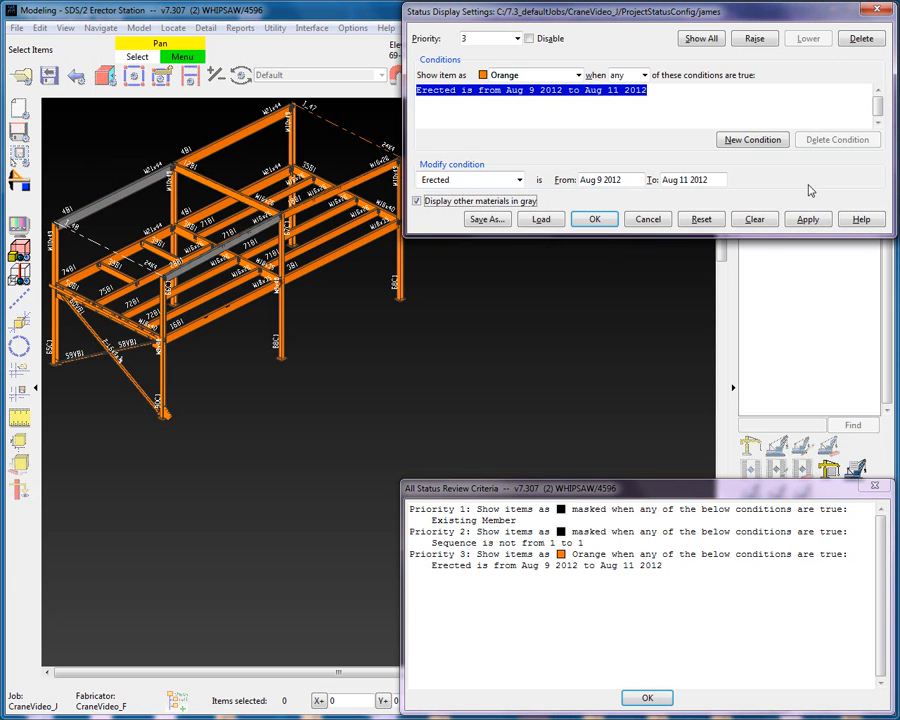
pyautogui.click(595, 219)
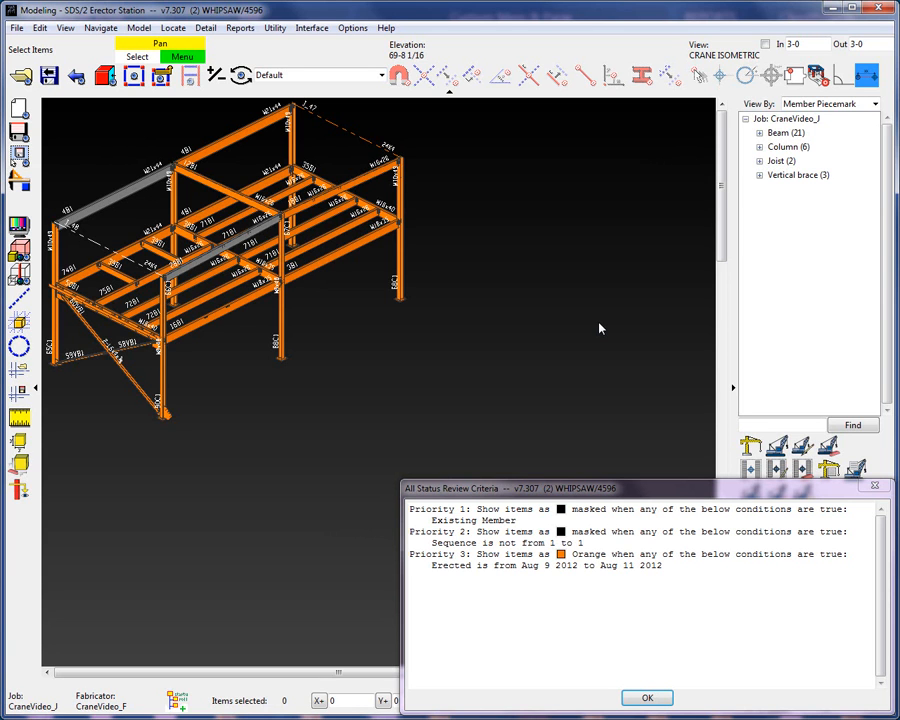
pyautogui.click(647, 699)
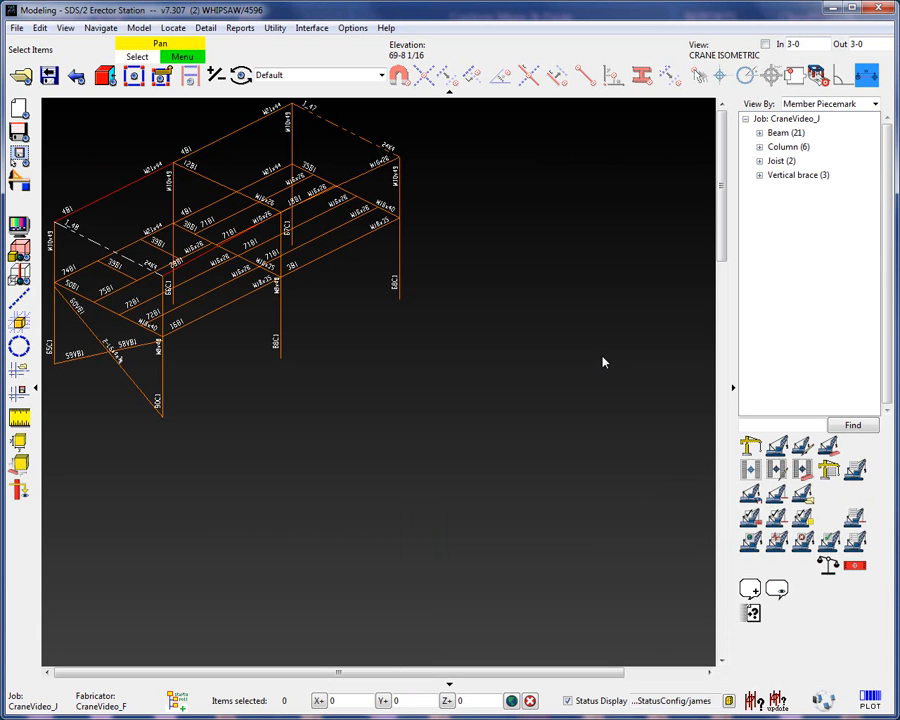
# Switch the model back to solid display and reopen the Status Display settings.
pyautogui.hotkey('ctrl', '2')
pyautogui.rightClick(553, 170)
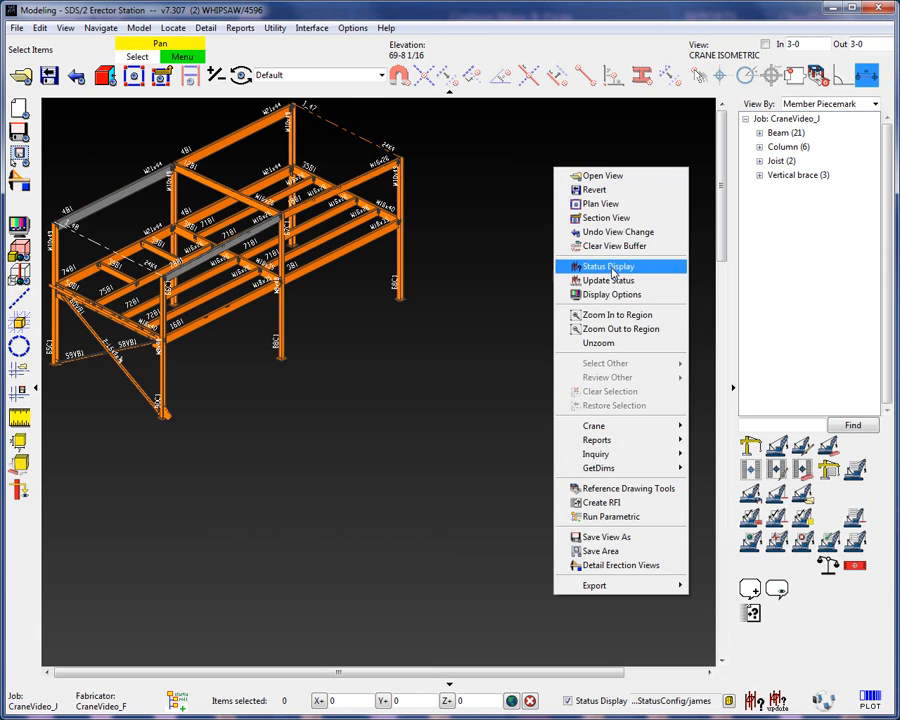
pyautogui.click(602, 318)
# Save the status configuration over the existing file in C:/7.3_defaultJobs/CraneVideo_J/ProjectStatusConfig.
pyautogui.click(487, 219)
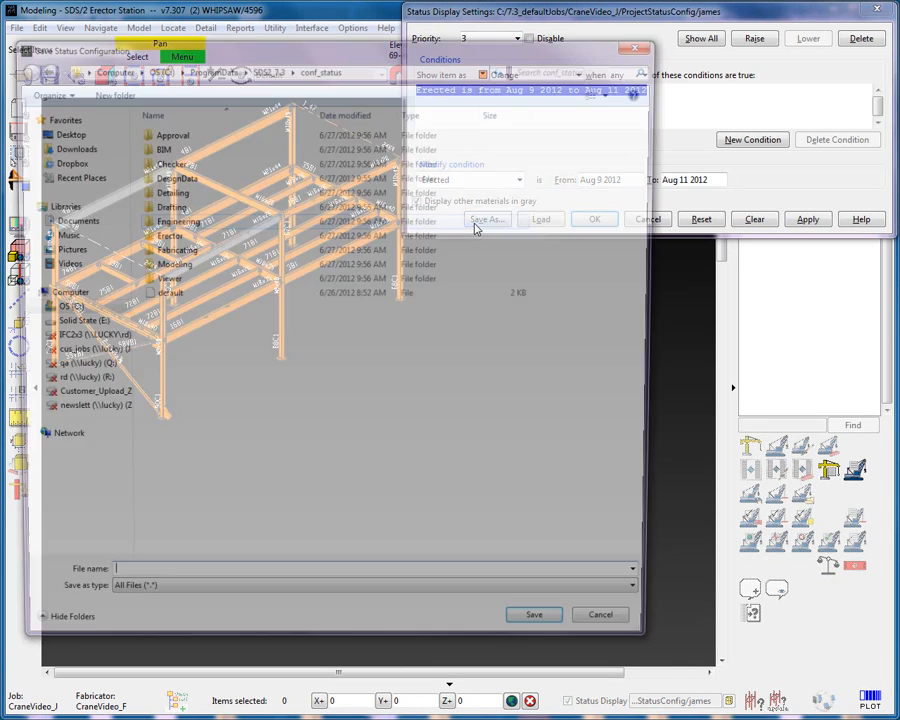
pyautogui.click(56, 308)
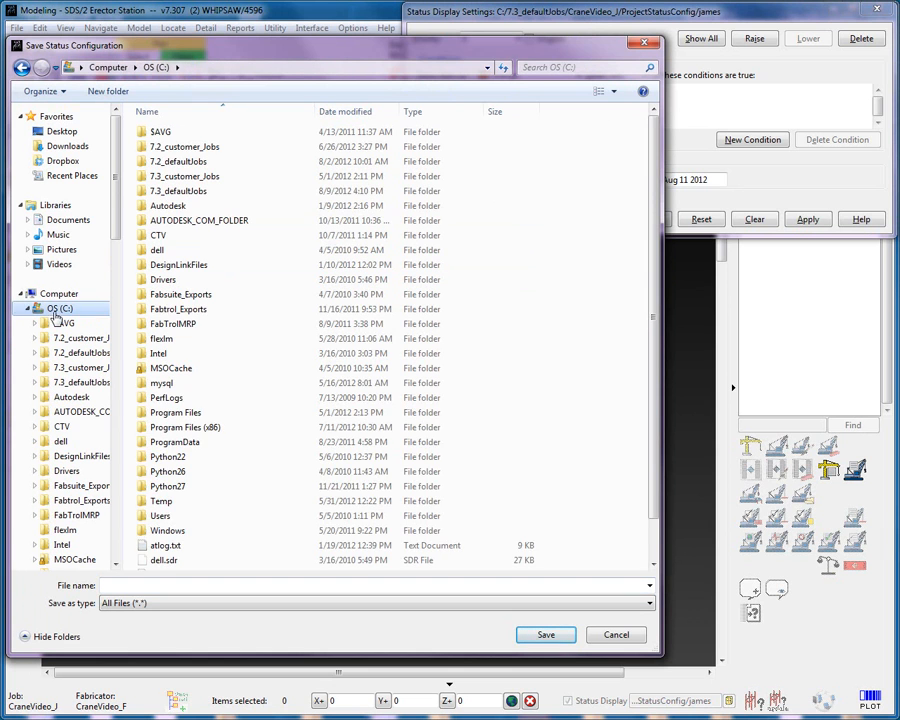
pyautogui.click(183, 193)
pyautogui.doubleClick(183, 193)
pyautogui.doubleClick(184, 190)
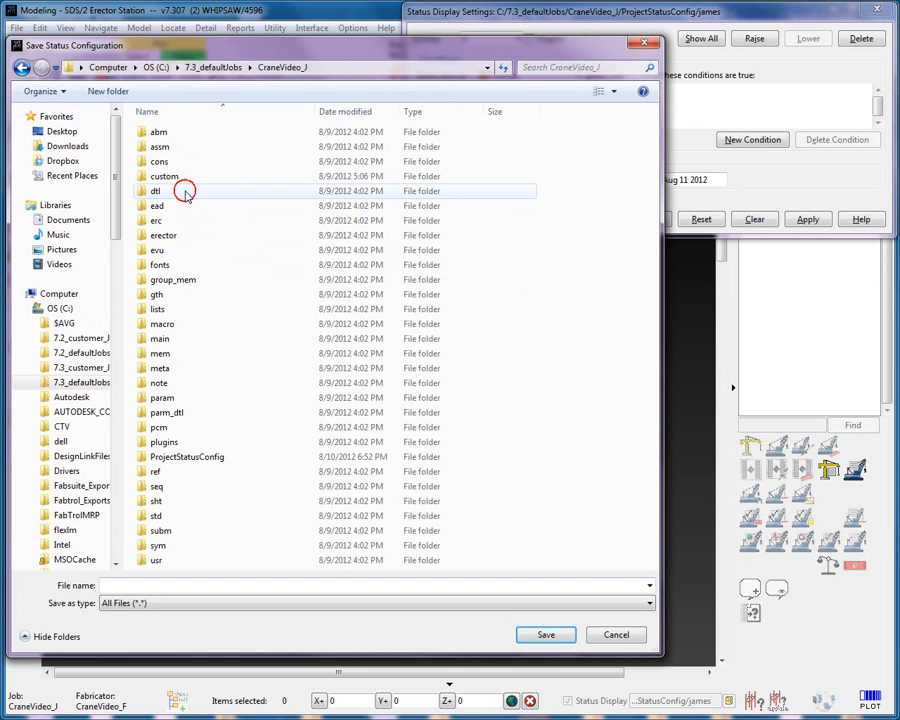
pyautogui.doubleClick(188, 458)
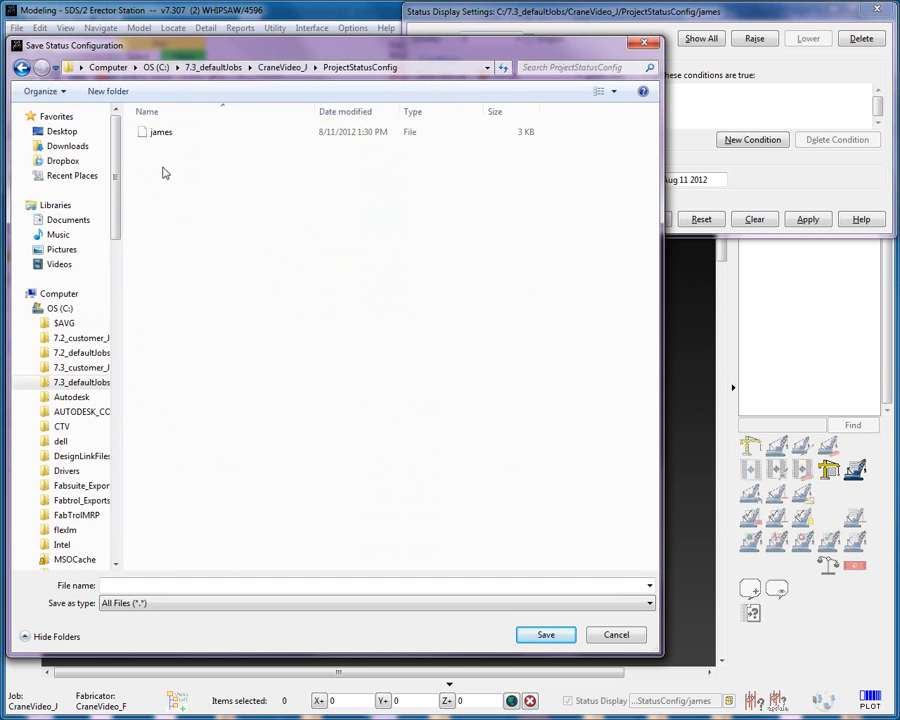
pyautogui.click(164, 132)
pyautogui.click(546, 634)
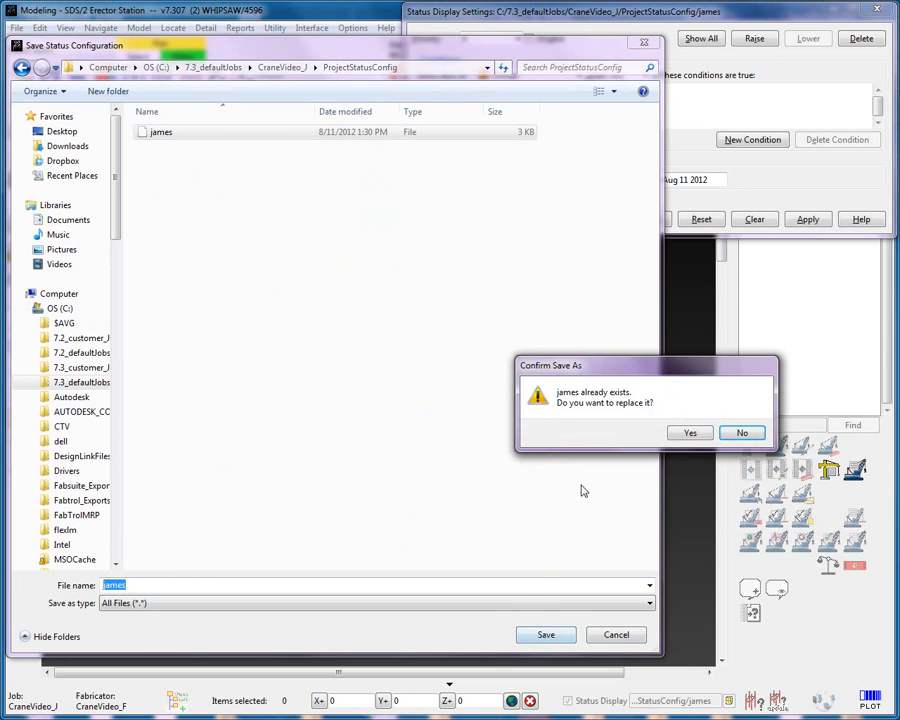
pyautogui.click(688, 431)
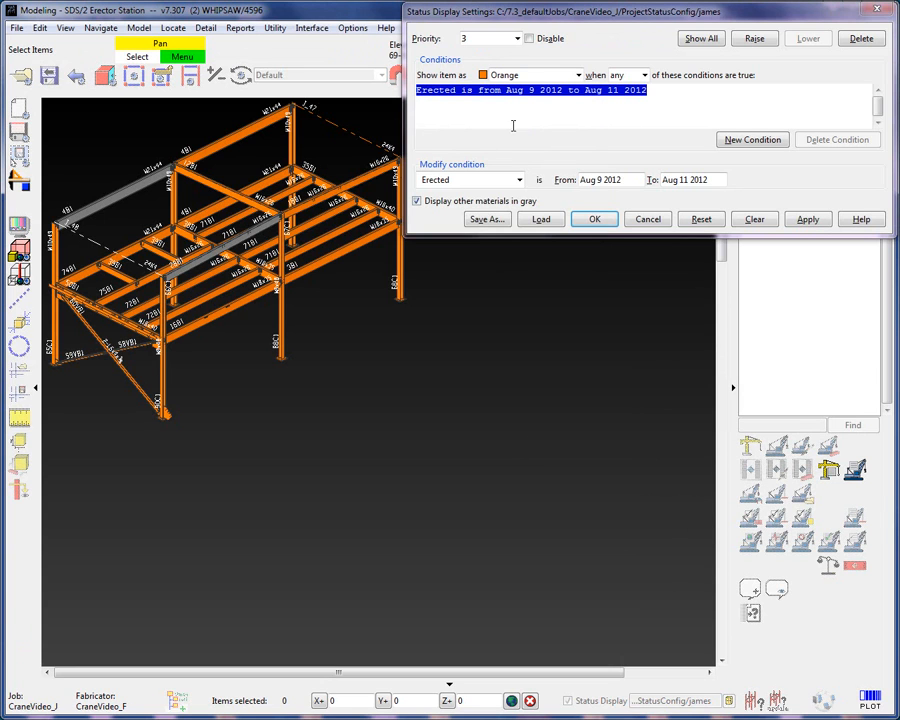
# Disable the priority 2 sequence rule and apply the change to the model.
pyautogui.click(519, 38)
pyautogui.click(482, 75)
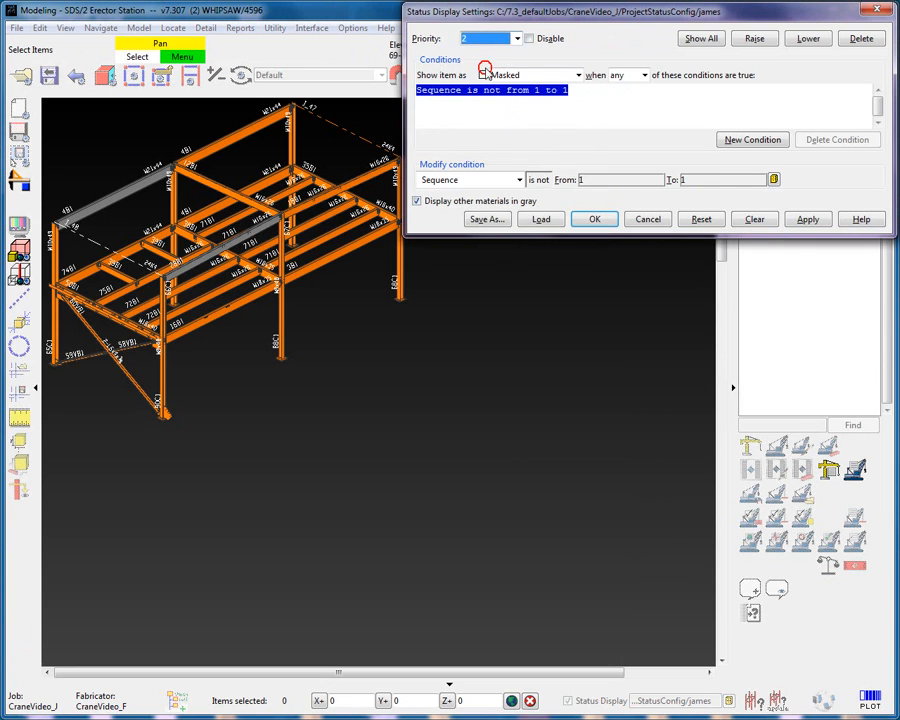
pyautogui.click(528, 38)
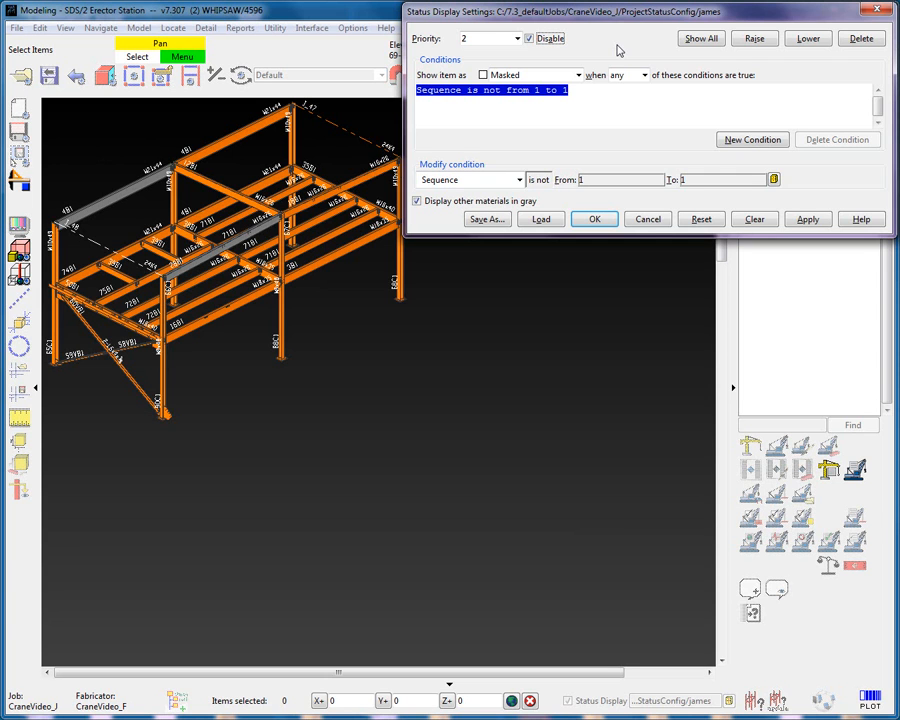
pyautogui.click(802, 218)
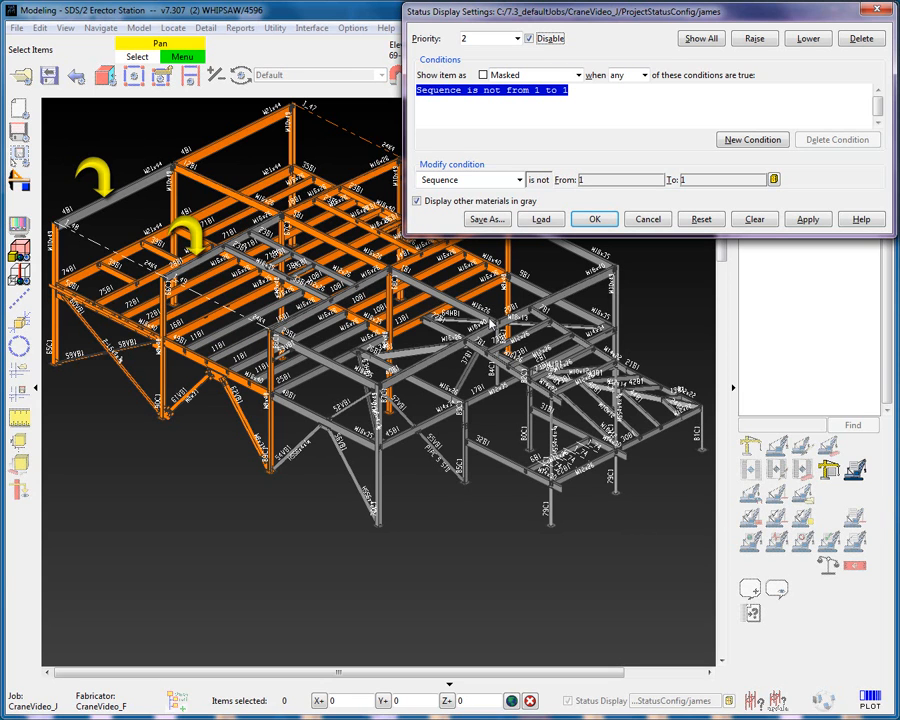
# Add a second condition to priority 3, Sequence is from 1 to 1, and apply it to the model.
pyautogui.click(517, 38)
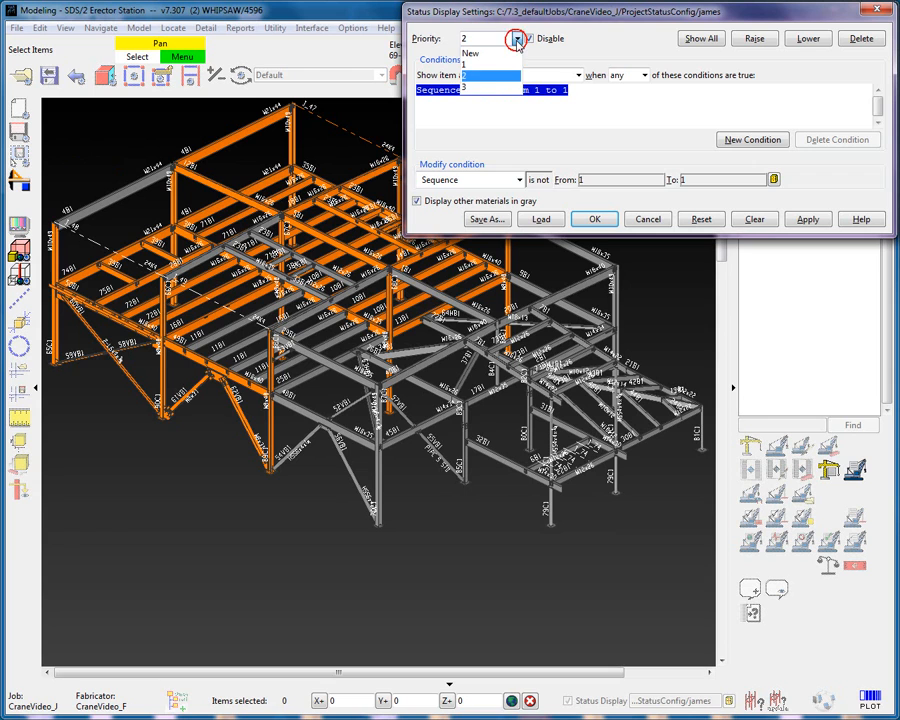
pyautogui.click(497, 88)
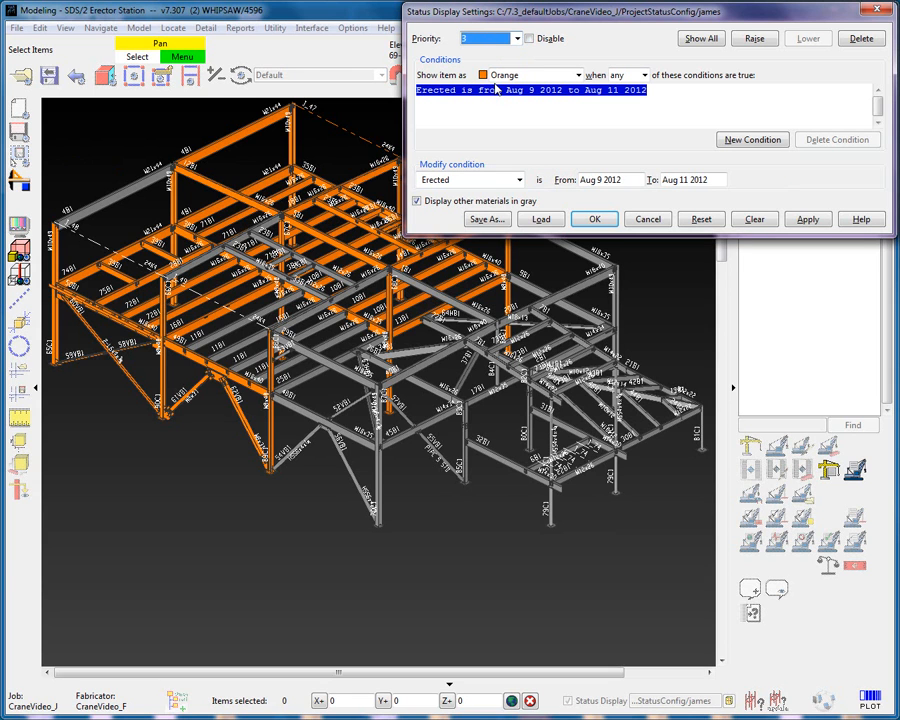
pyautogui.click(740, 142)
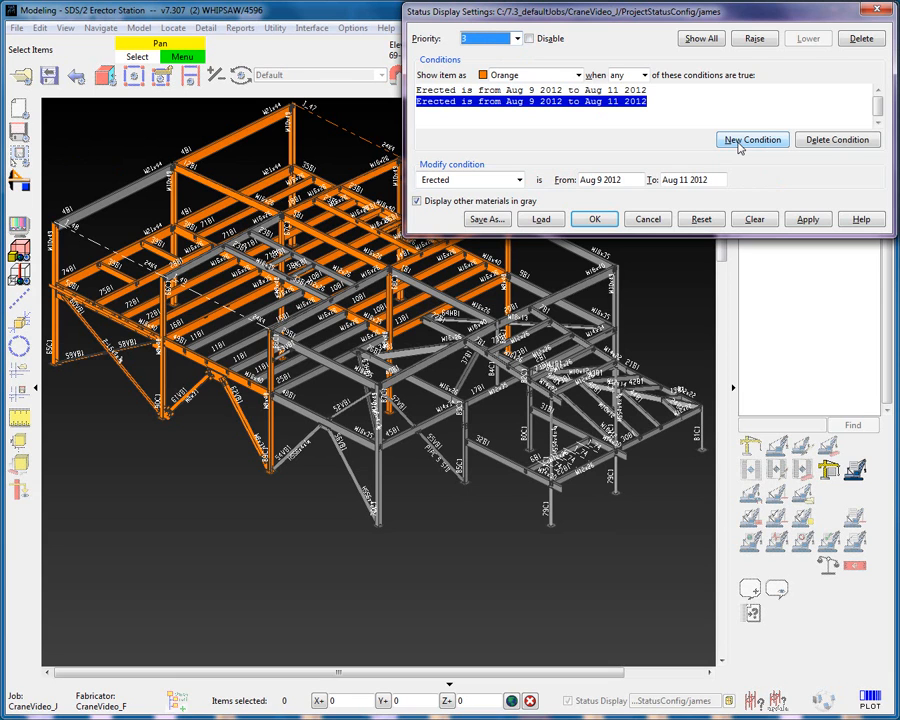
pyautogui.click(519, 180)
pyautogui.moveTo(440, 197)
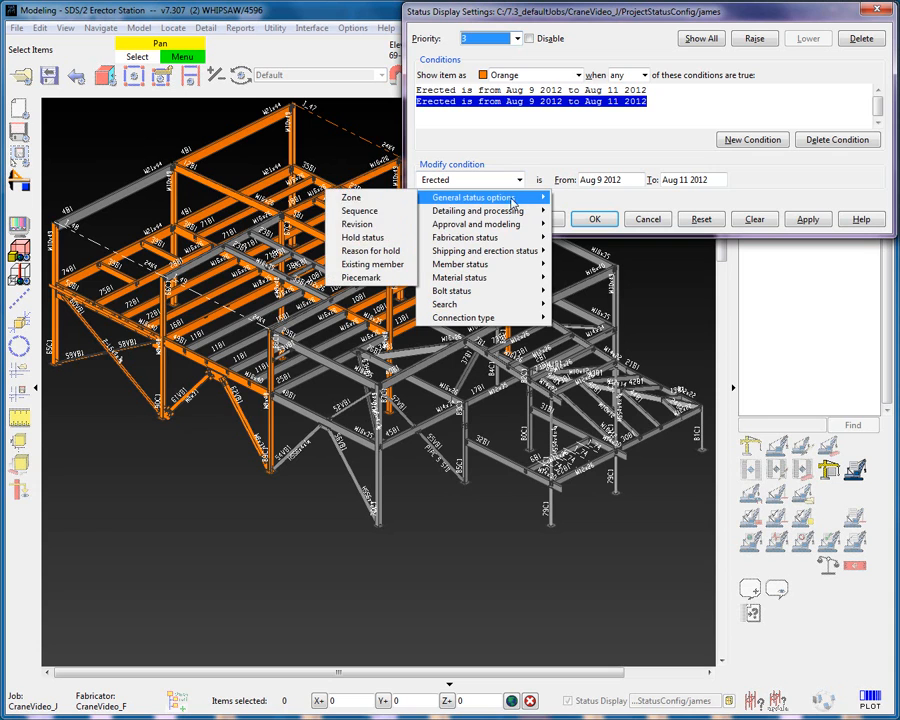
pyautogui.click(396, 213)
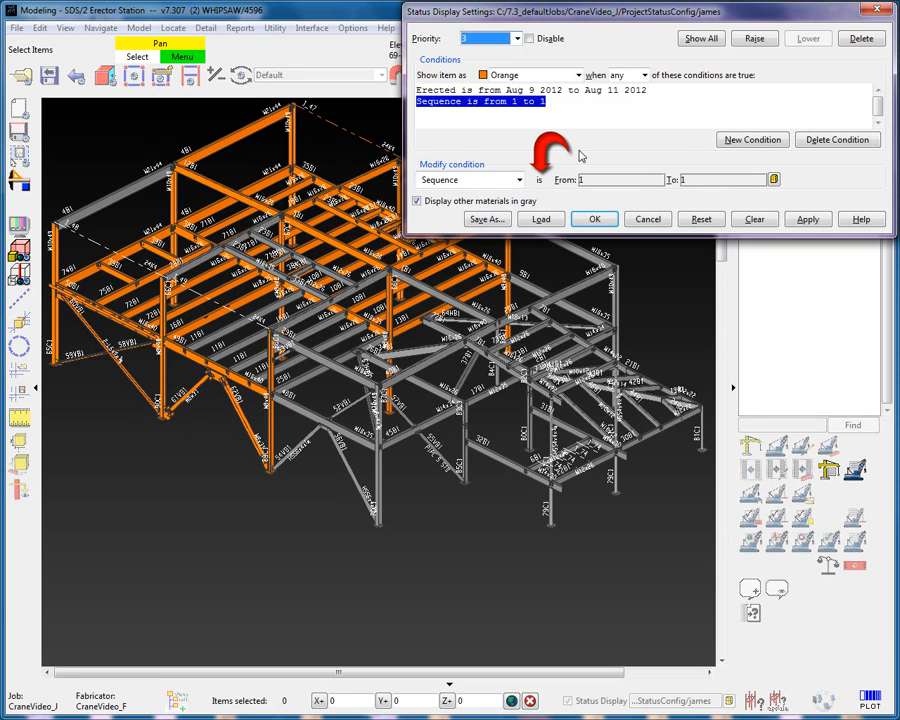
pyautogui.click(808, 221)
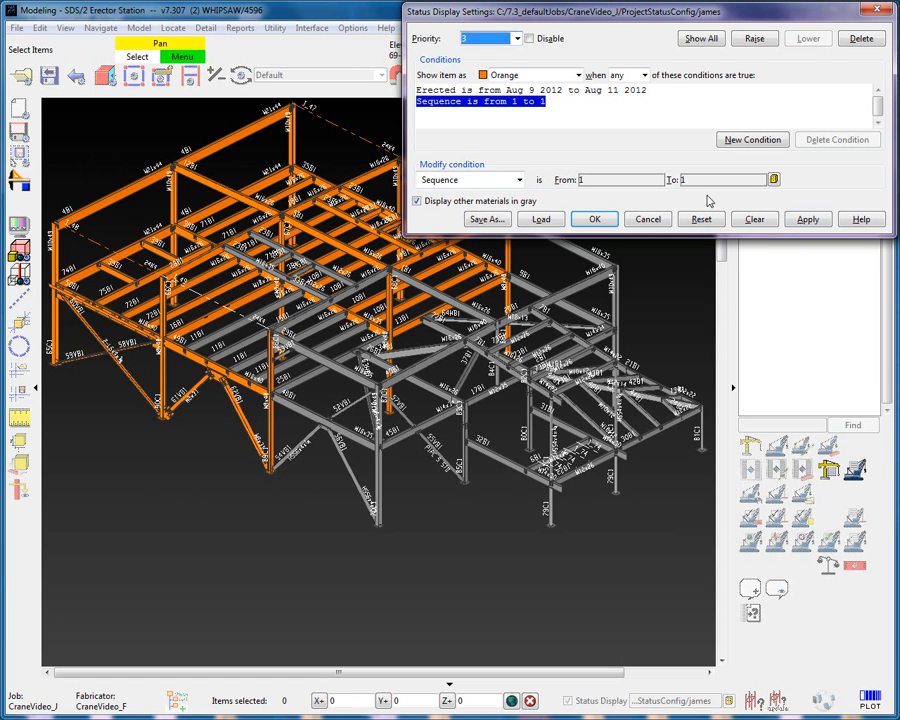
# Require all conditions of the priority 3 orange rule to be true and apply the rule to the model.
pyautogui.click(644, 75)
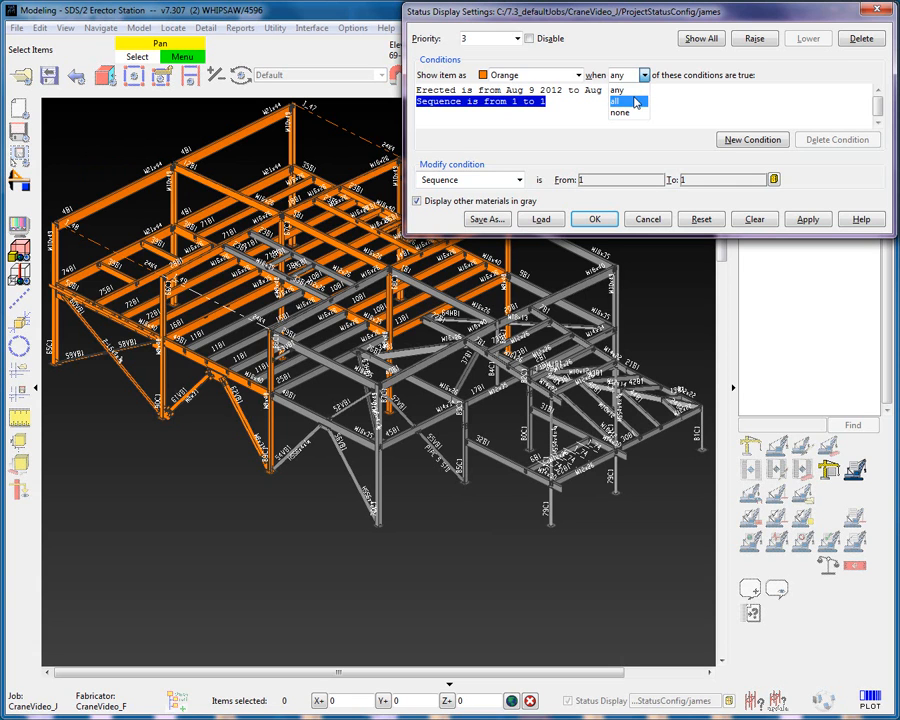
pyautogui.click(630, 101)
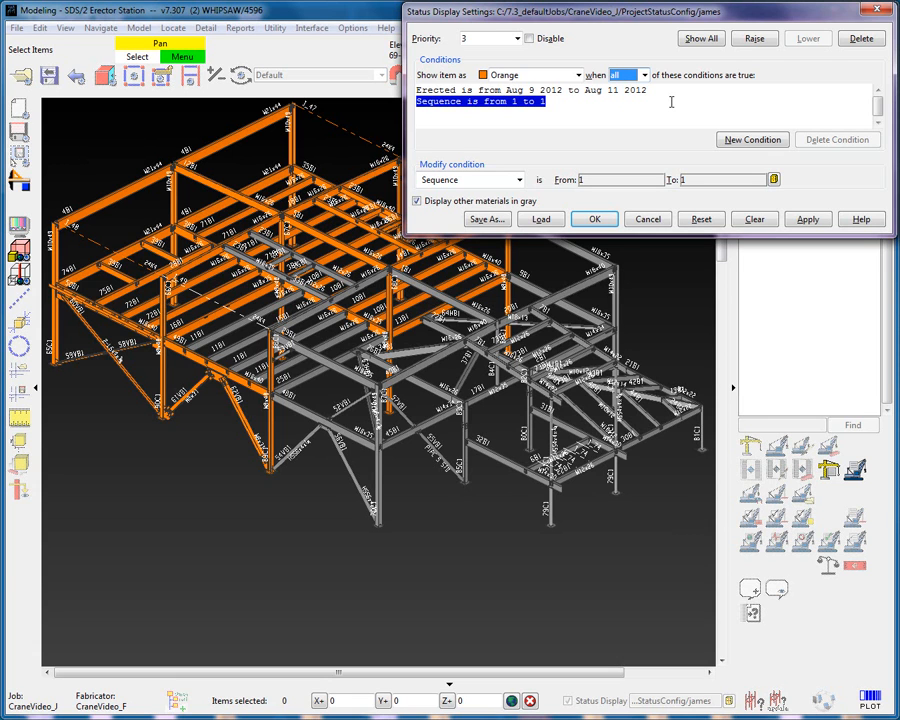
pyautogui.click(807, 219)
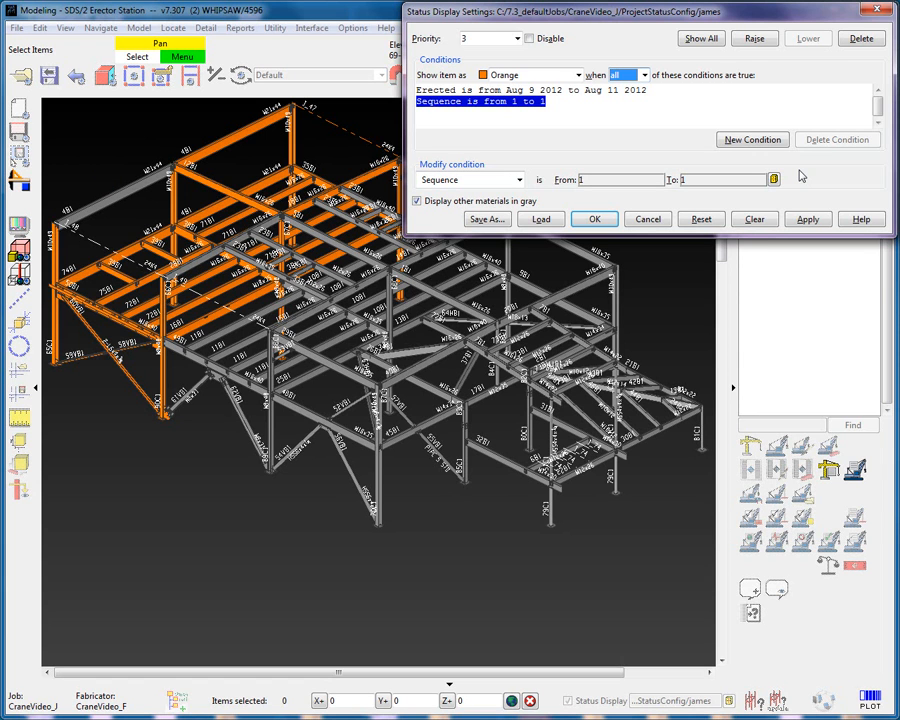
# Switch the priority 3 rule to match when none of its conditions are true and apply it to the model.
pyautogui.click(644, 75)
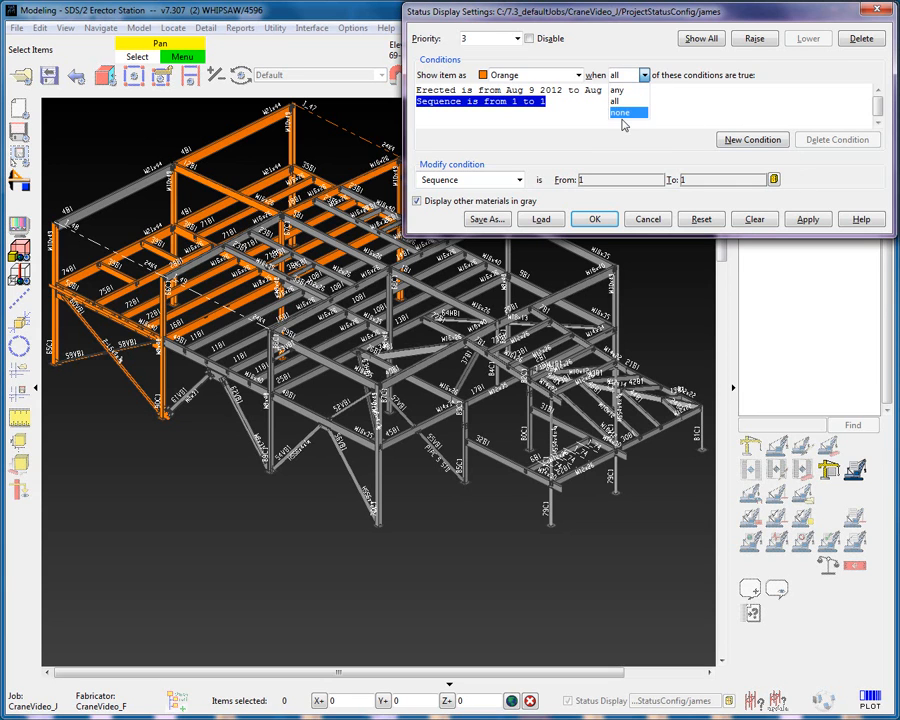
pyautogui.click(621, 116)
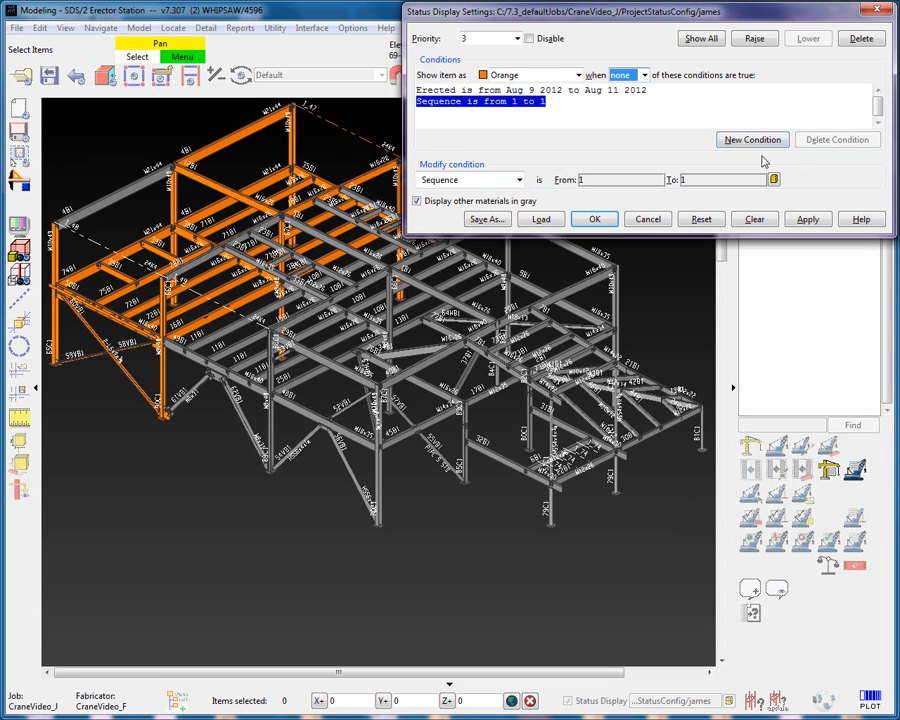
pyautogui.click(806, 220)
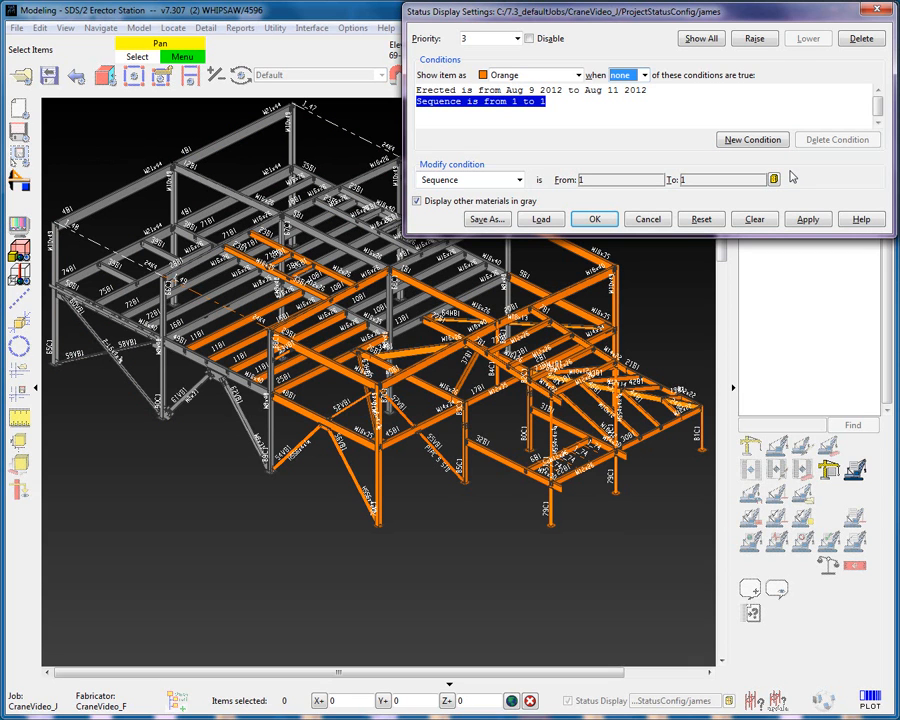
# Return the priority 3 rule to matching any condition, then re-enable the masked priority 2 sequence rule and apply the changes.
pyautogui.click(644, 75)
pyautogui.click(617, 90)
pyautogui.click(516, 38)
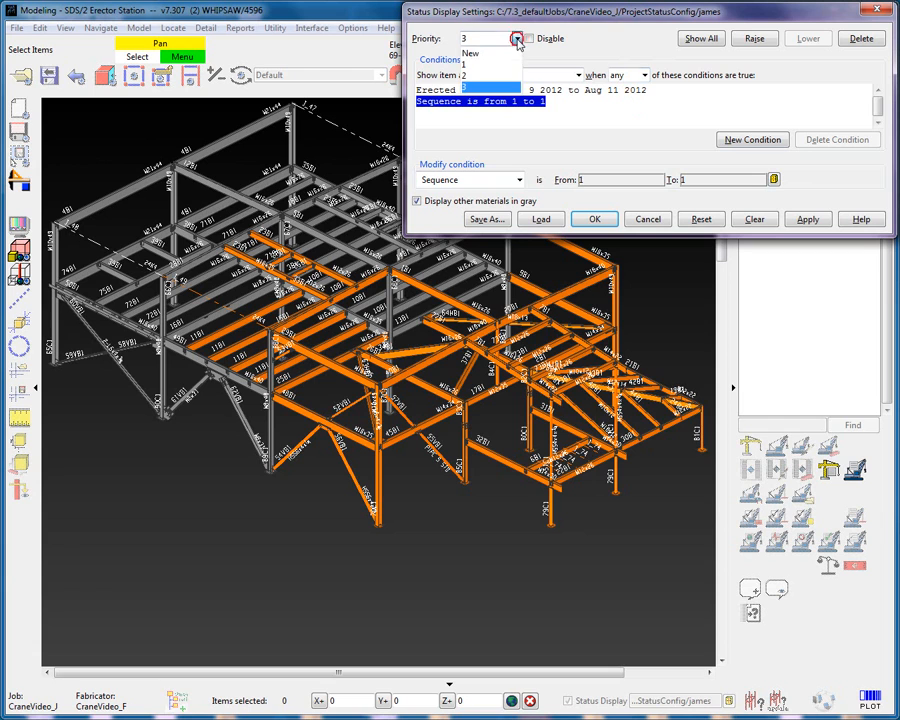
pyautogui.click(503, 77)
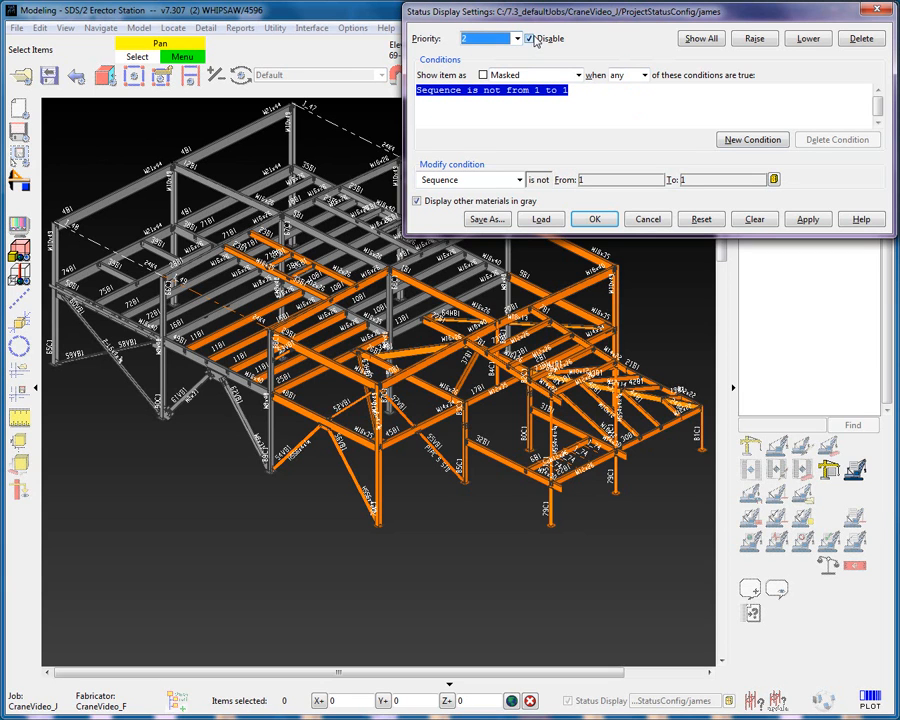
pyautogui.click(536, 39)
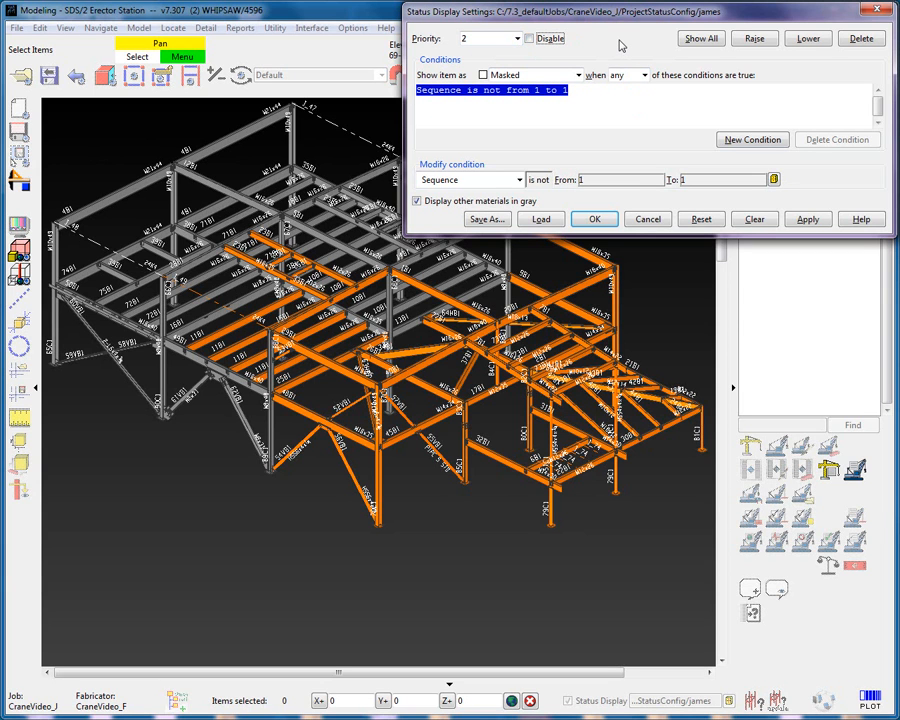
pyautogui.click(808, 216)
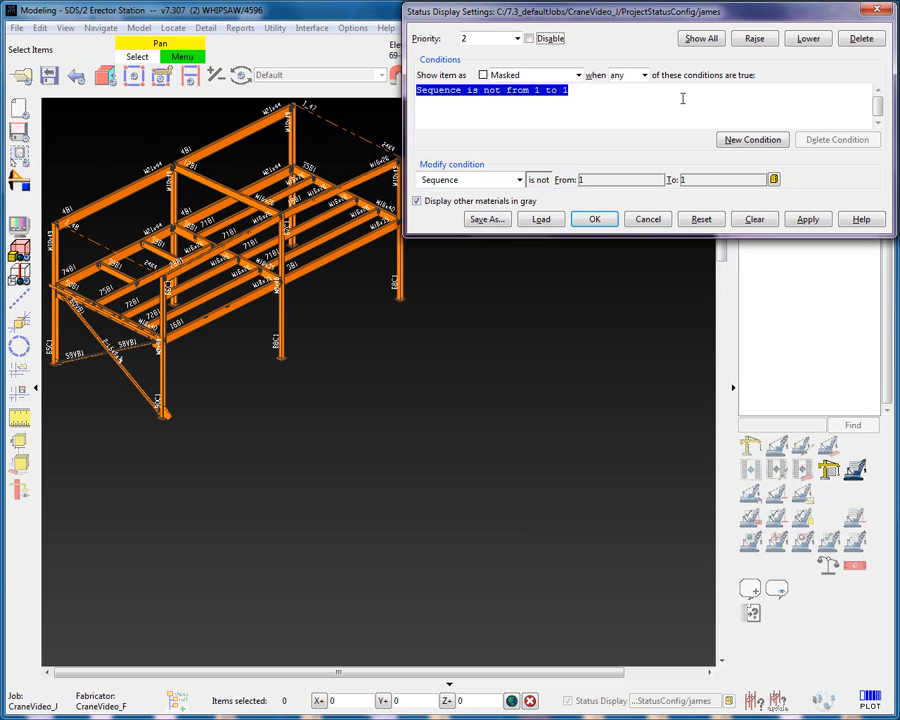
# Lower the masked sequence rule to priority 3 so the orange rule becomes priority 2, and apply the new order to the model.
pyautogui.click(808, 39)
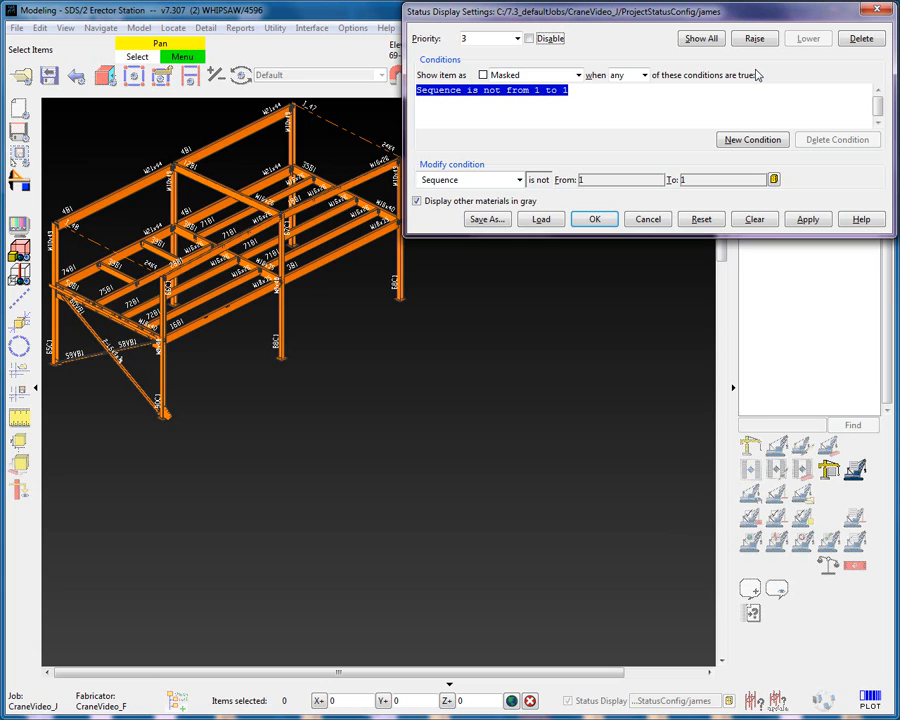
pyautogui.click(517, 39)
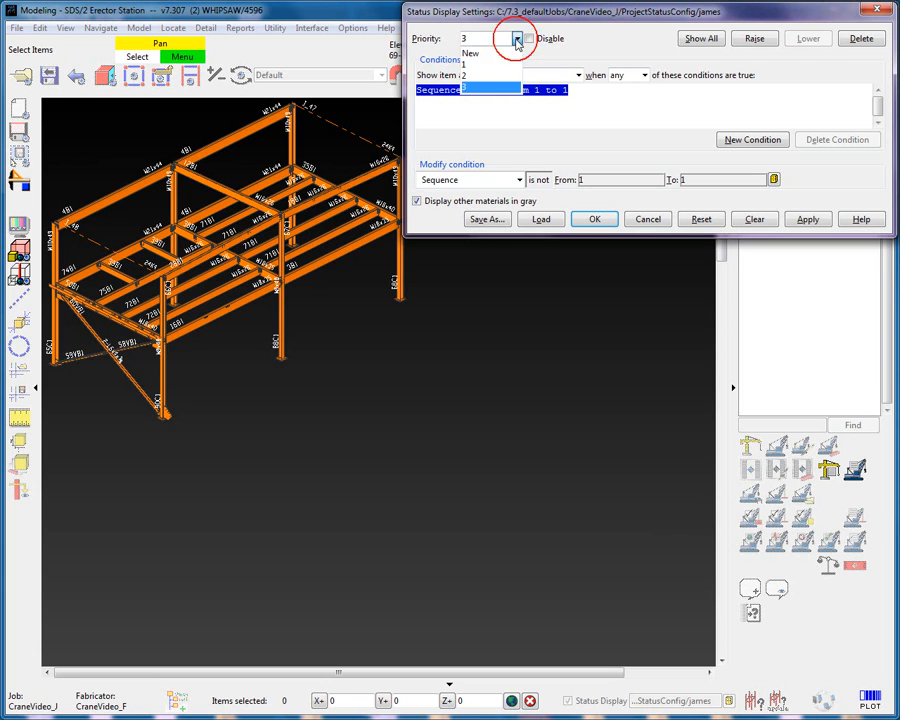
pyautogui.click(497, 76)
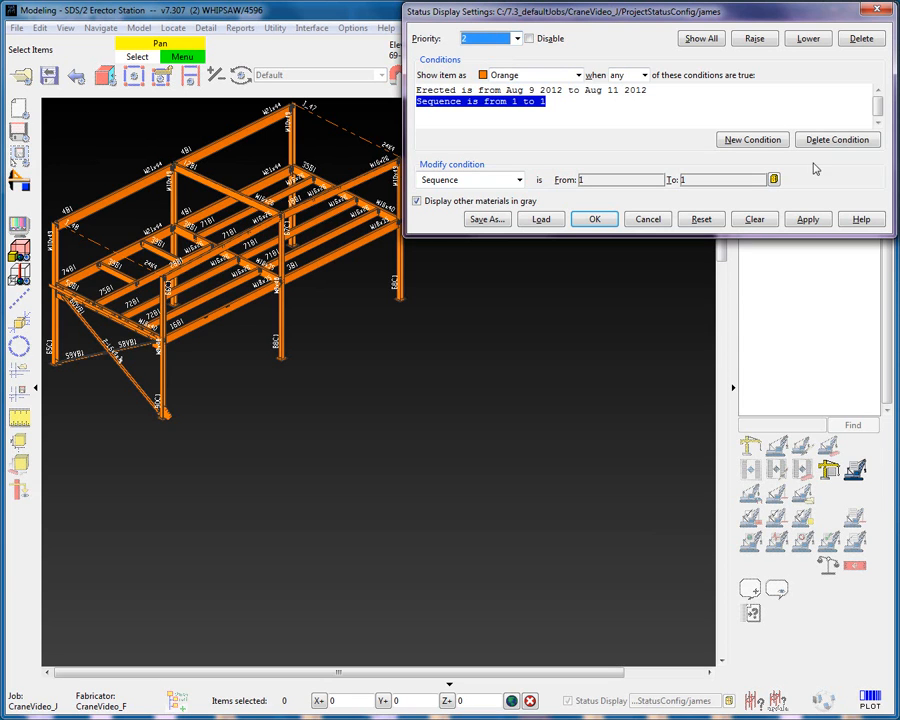
pyautogui.click(809, 219)
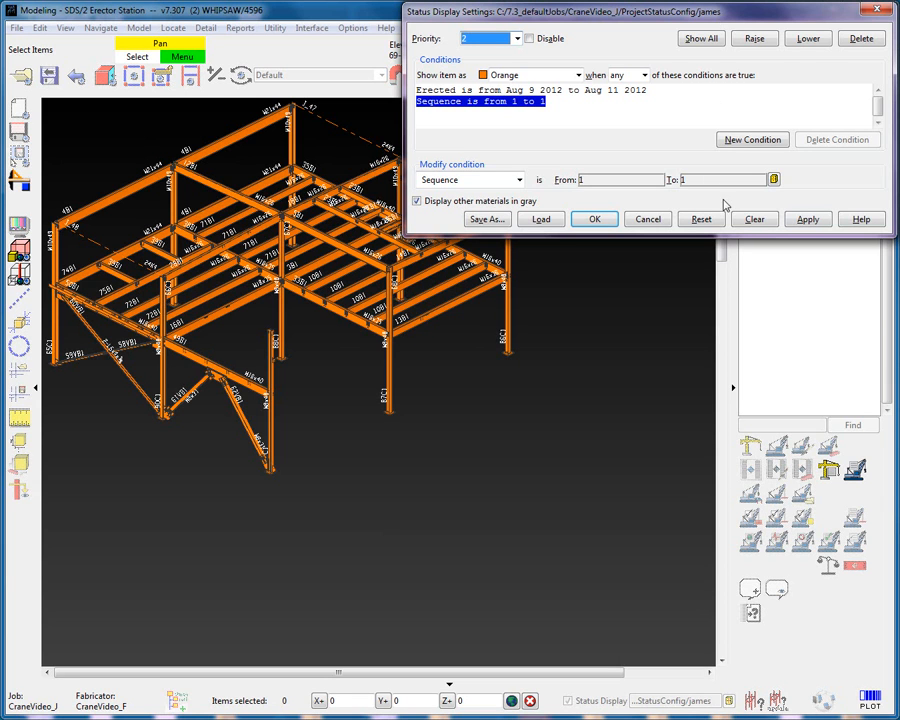
# Clear all status display rules from the model and accept the settings.
pyautogui.click(755, 220)
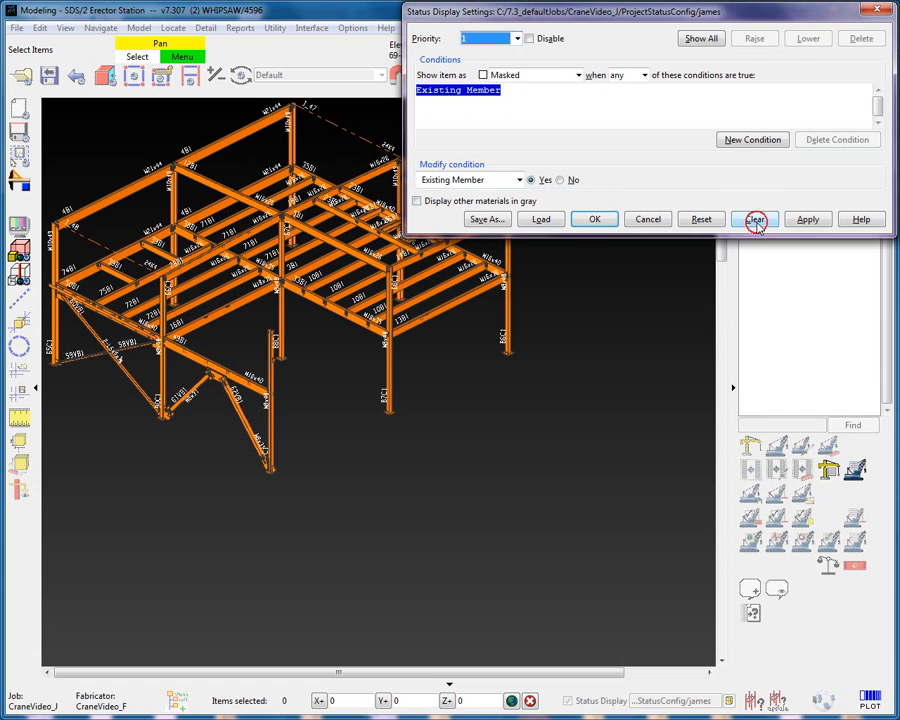
pyautogui.click(516, 38)
pyautogui.click(555, 48)
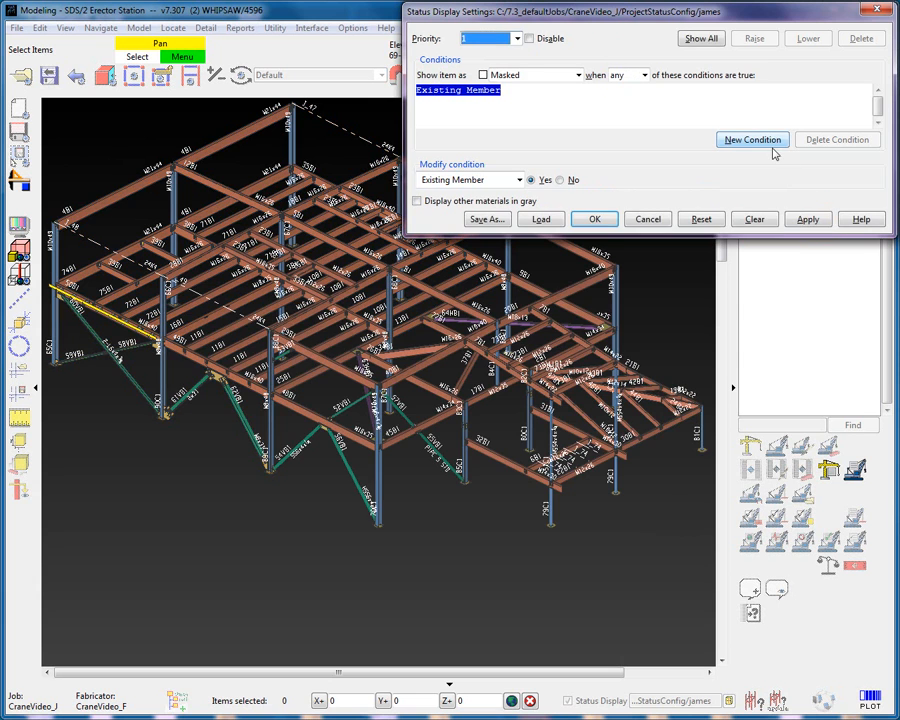
pyautogui.click(594, 219)
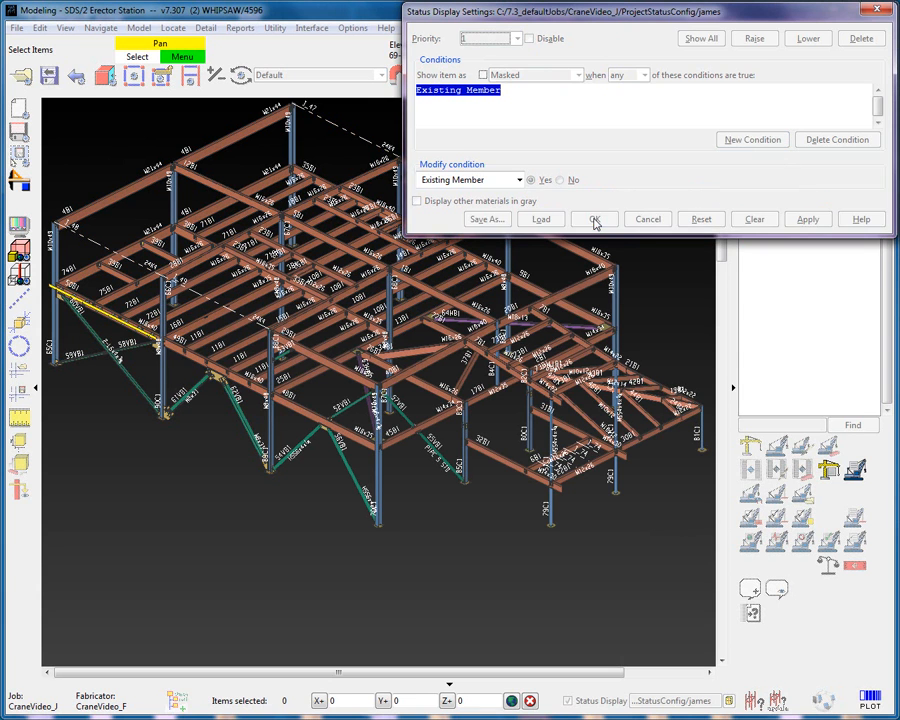
# Open the custom properties of beam 48B1, examine its Erector fields, and close the beam review.
pyautogui.doubleClick(302, 413)
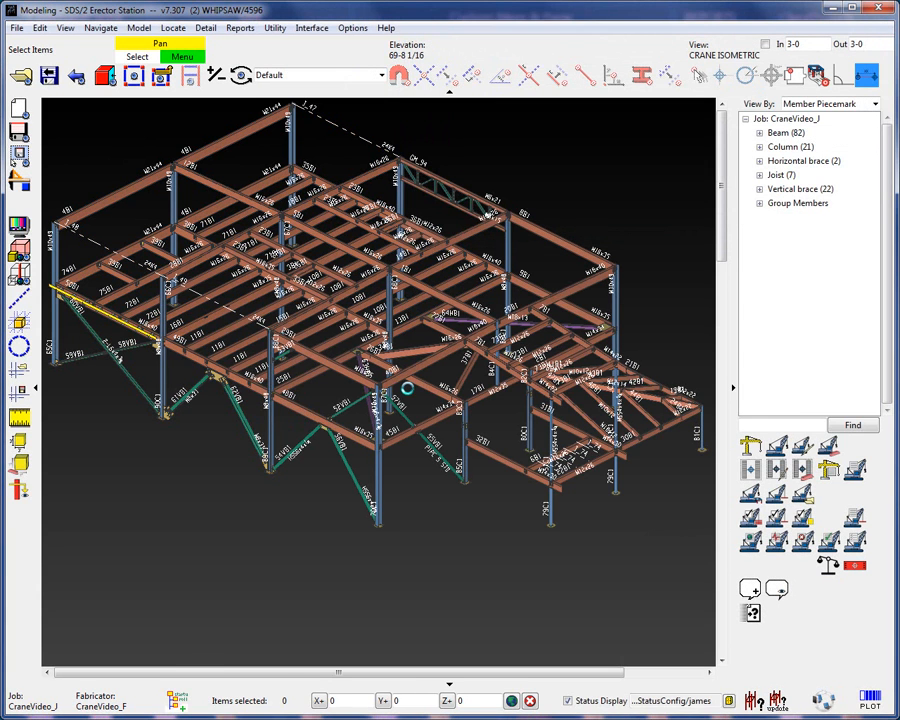
pyautogui.click(445, 362)
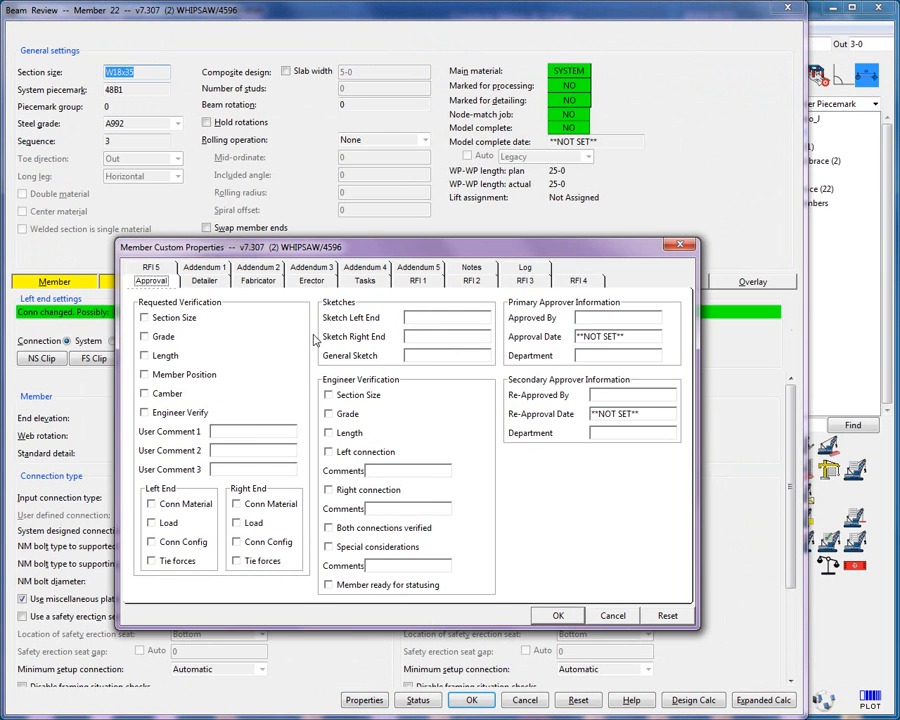
pyautogui.click(311, 281)
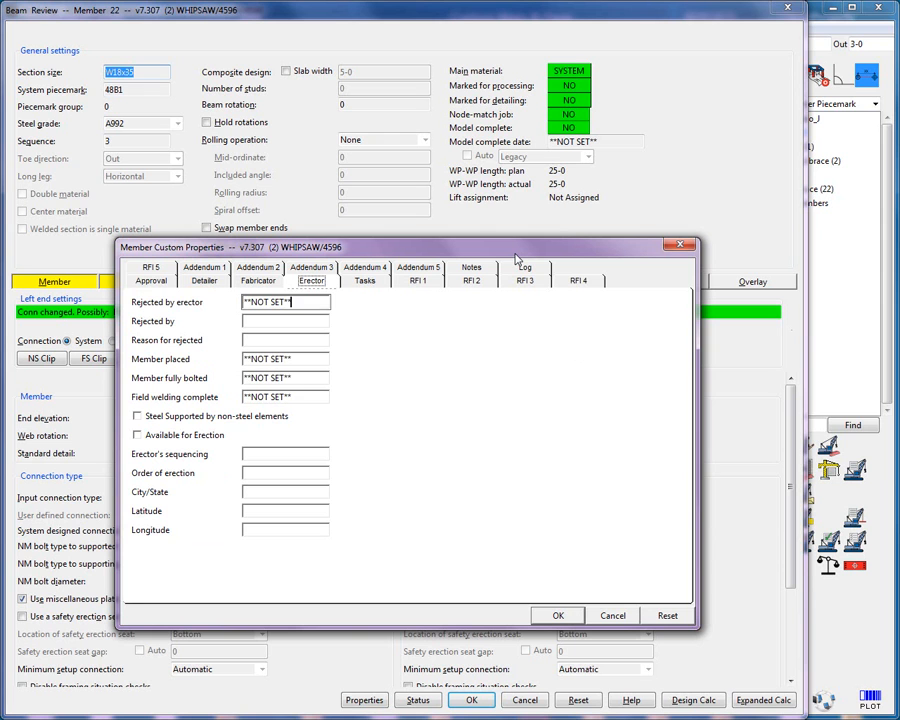
pyautogui.click(566, 616)
pyautogui.click(480, 698)
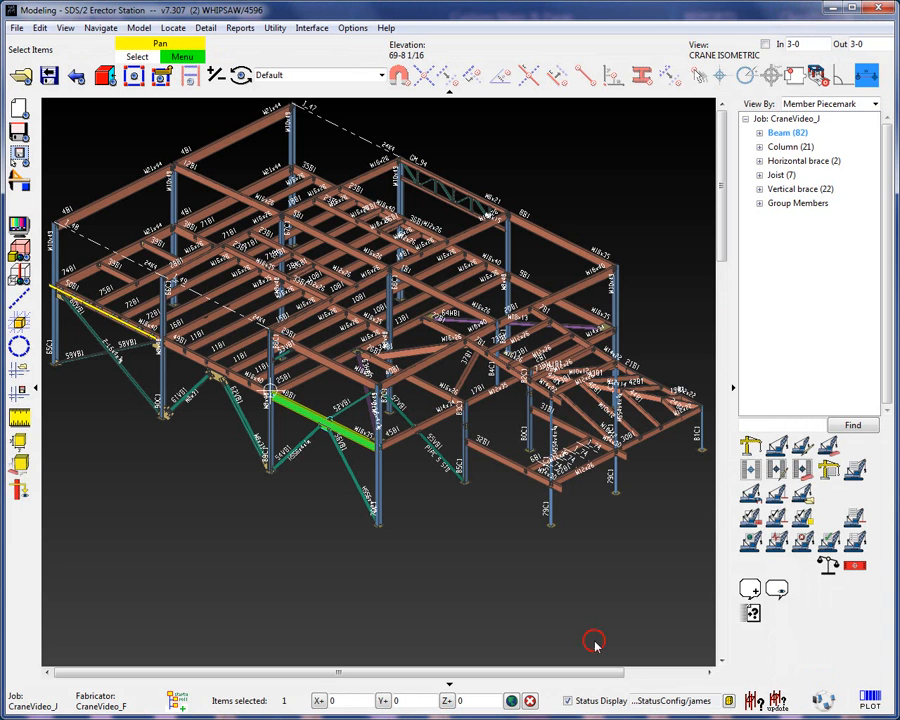
# Reopen the Status Display settings.
pyautogui.rightClick(564, 173)
pyautogui.click(592, 267)
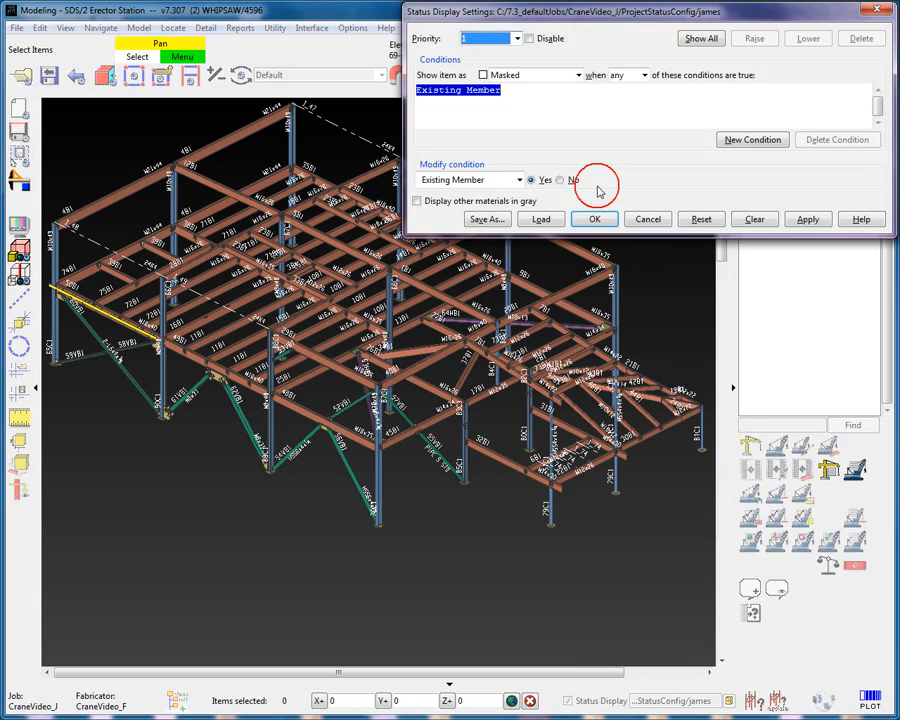
# Try changing the priority 1 condition to a member custom property and browse the available properties.
pyautogui.click(519, 180)
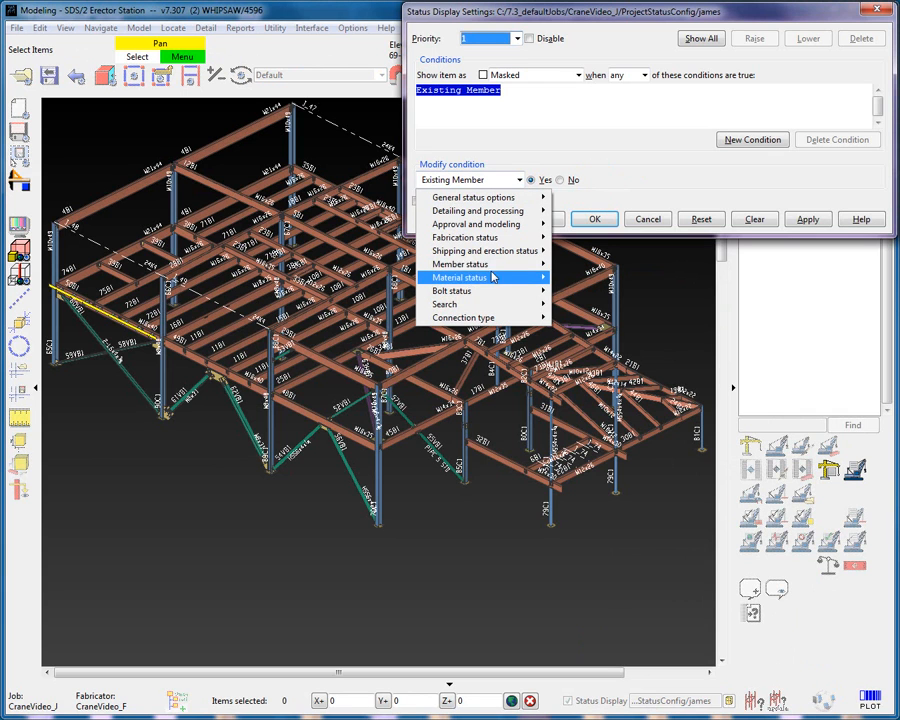
pyautogui.moveTo(480, 264)
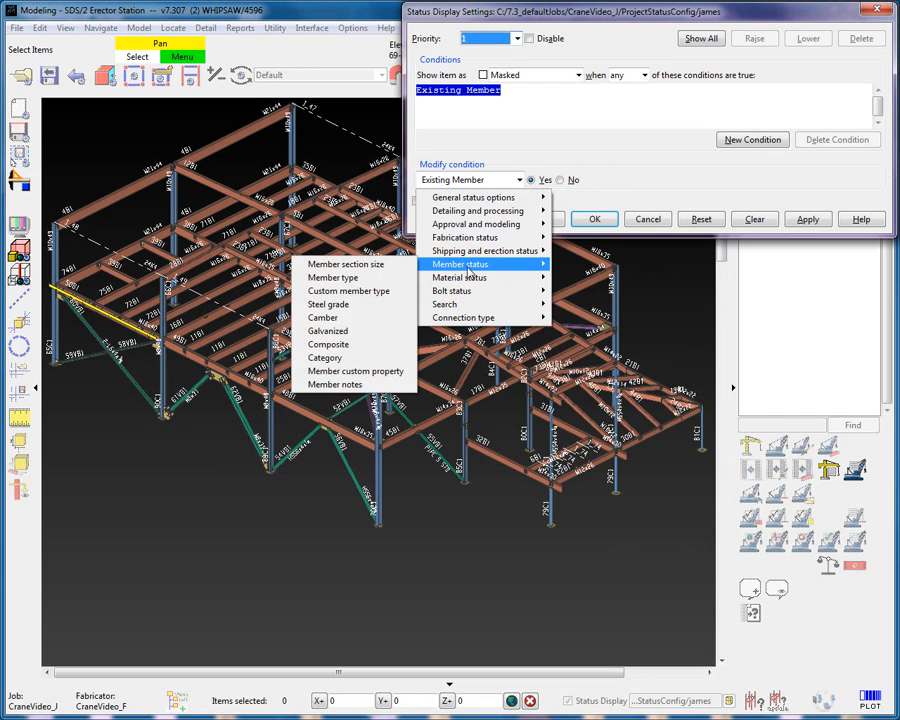
pyautogui.click(405, 371)
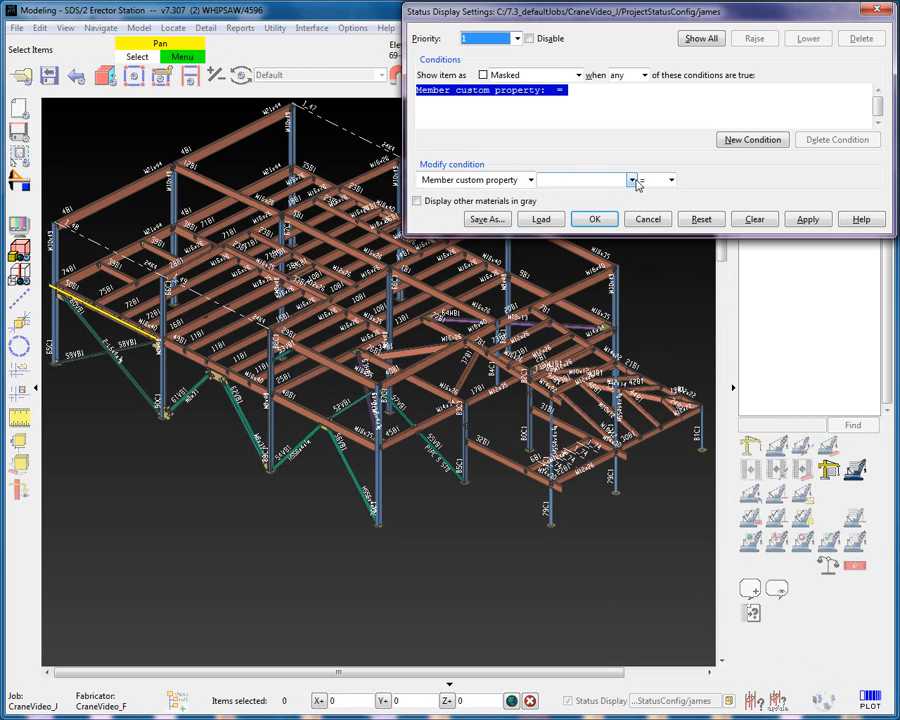
pyautogui.click(631, 180)
pyautogui.moveTo(632, 207); pyautogui.dragTo(632, 225)
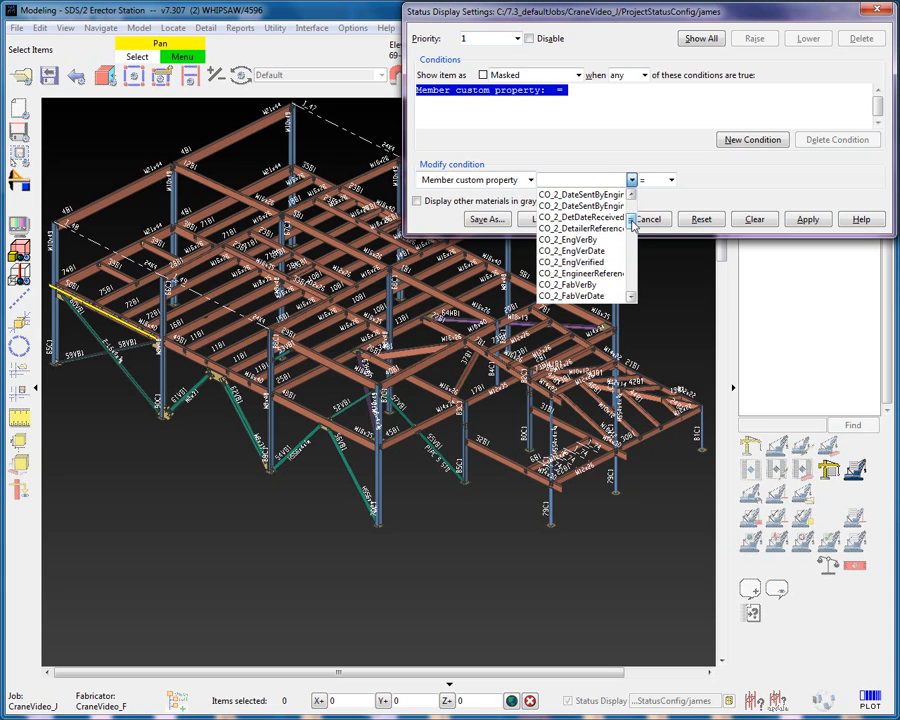
pyautogui.moveTo(631, 225)
pyautogui.mouseDown()
pyautogui.moveTo(631, 250)
pyautogui.moveTo(634, 223)
pyautogui.mouseUp()
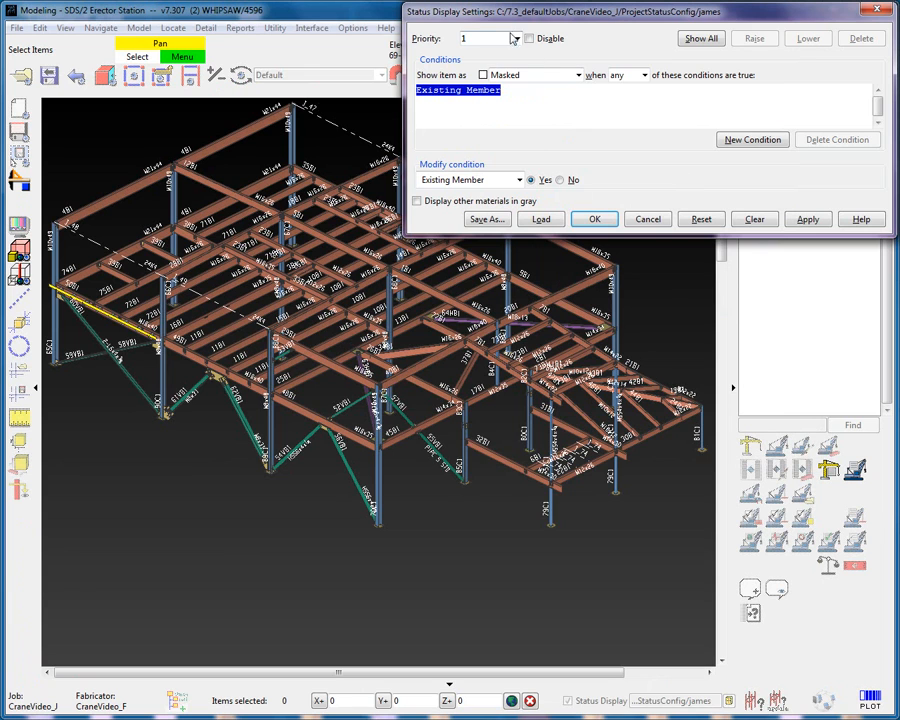
# Create a new priority 2 rule and set its display color to a custom yellow.
pyautogui.click(516, 38)
pyautogui.click(504, 54)
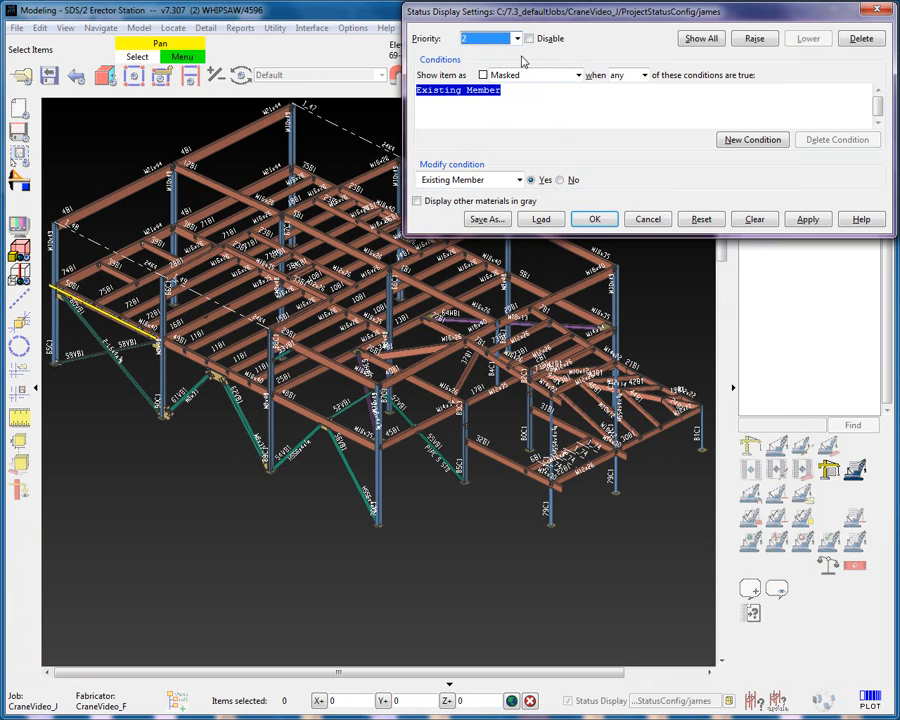
pyautogui.click(577, 76)
pyautogui.moveTo(575, 117); pyautogui.dragTo(571, 173)
pyautogui.click(519, 190)
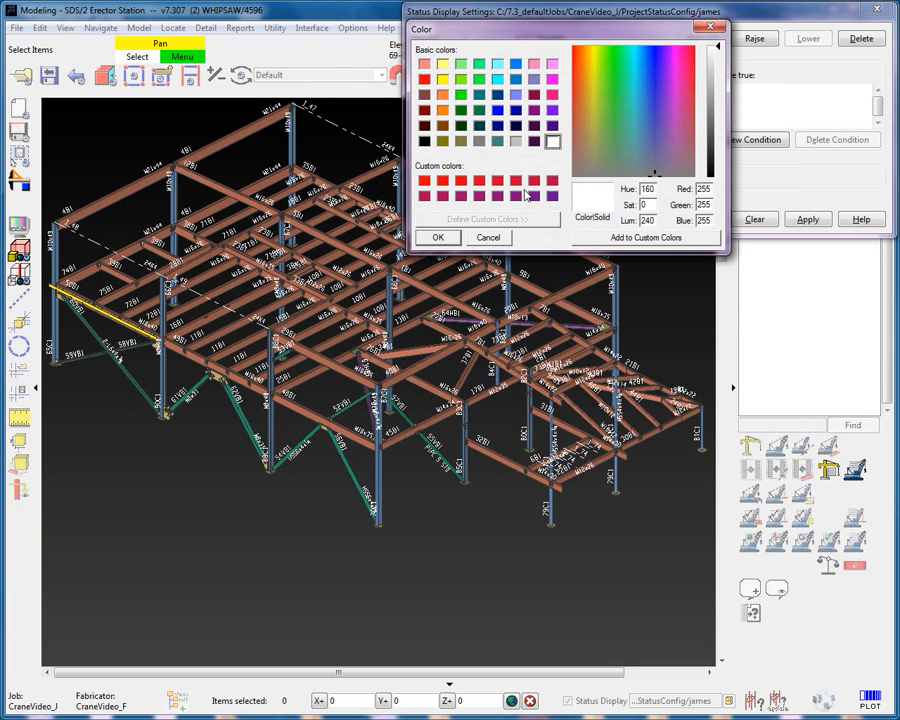
pyautogui.click(441, 80)
pyautogui.click(442, 236)
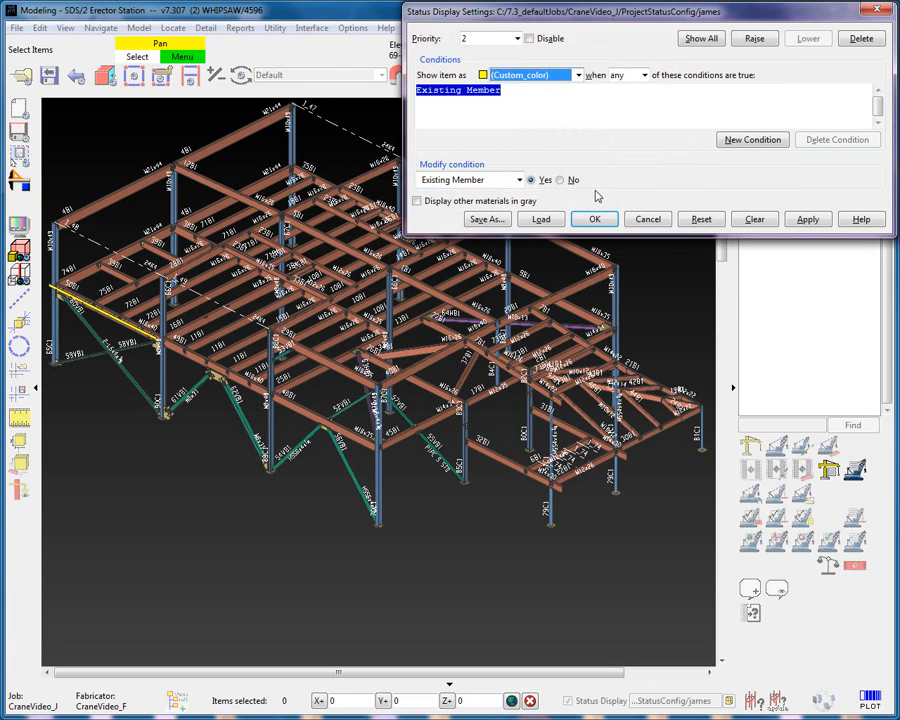
# Change the priority 2 condition to a member custom property and choose ErectorMemberPlaced as the property.
pyautogui.click(519, 180)
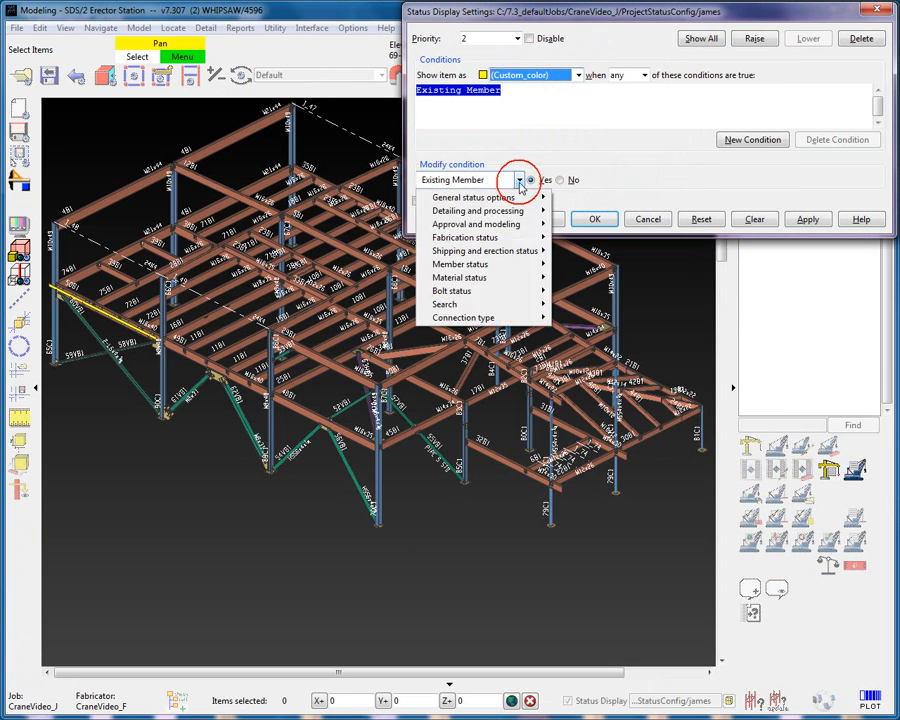
pyautogui.moveTo(508, 268)
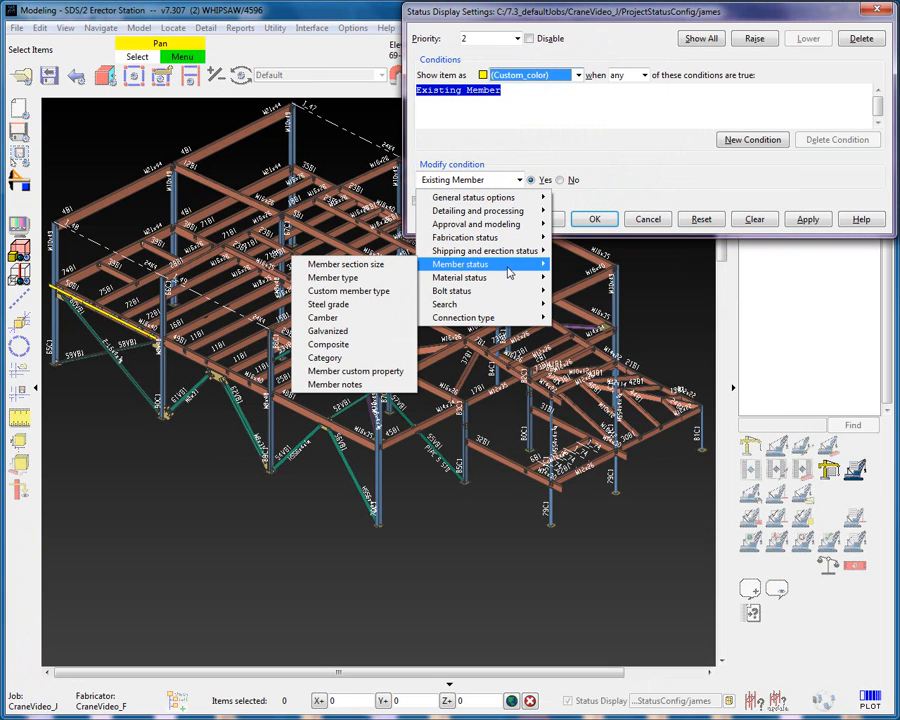
pyautogui.click(400, 375)
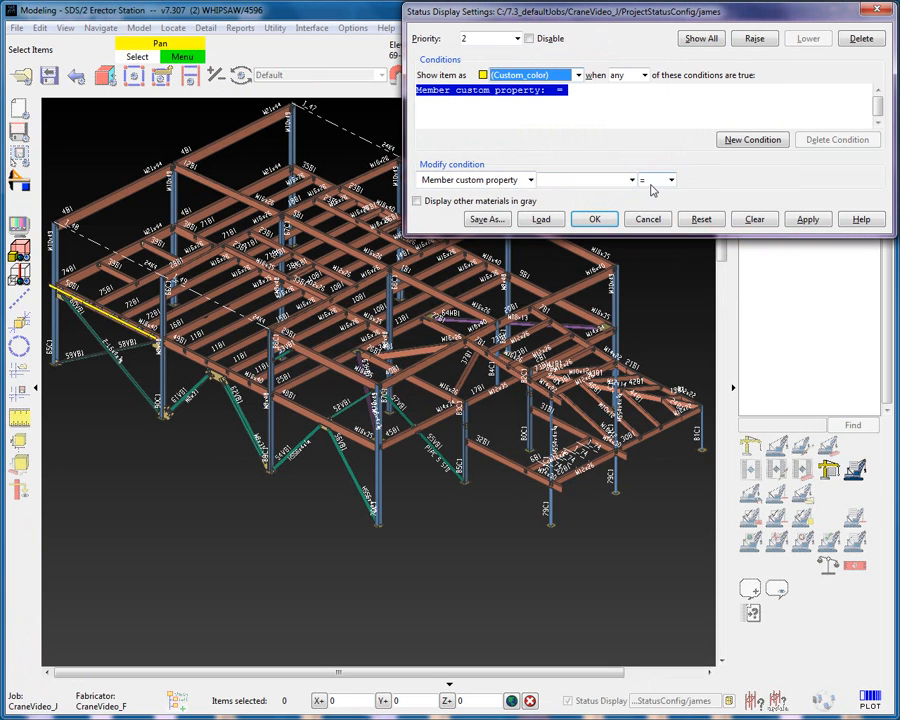
pyautogui.click(632, 181)
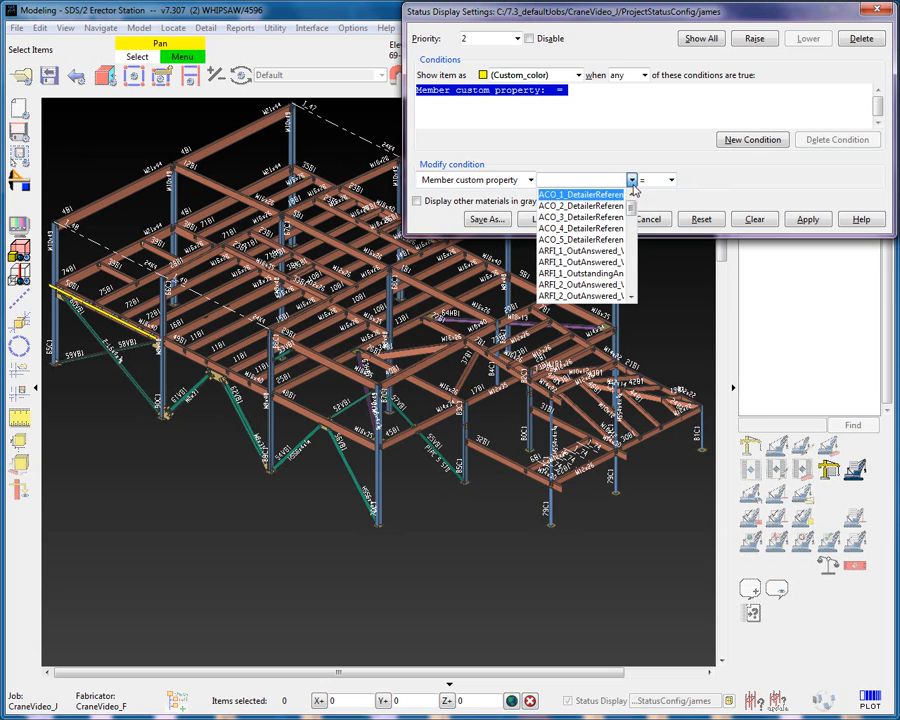
pyautogui.moveTo(634, 207); pyautogui.dragTo(634, 246)
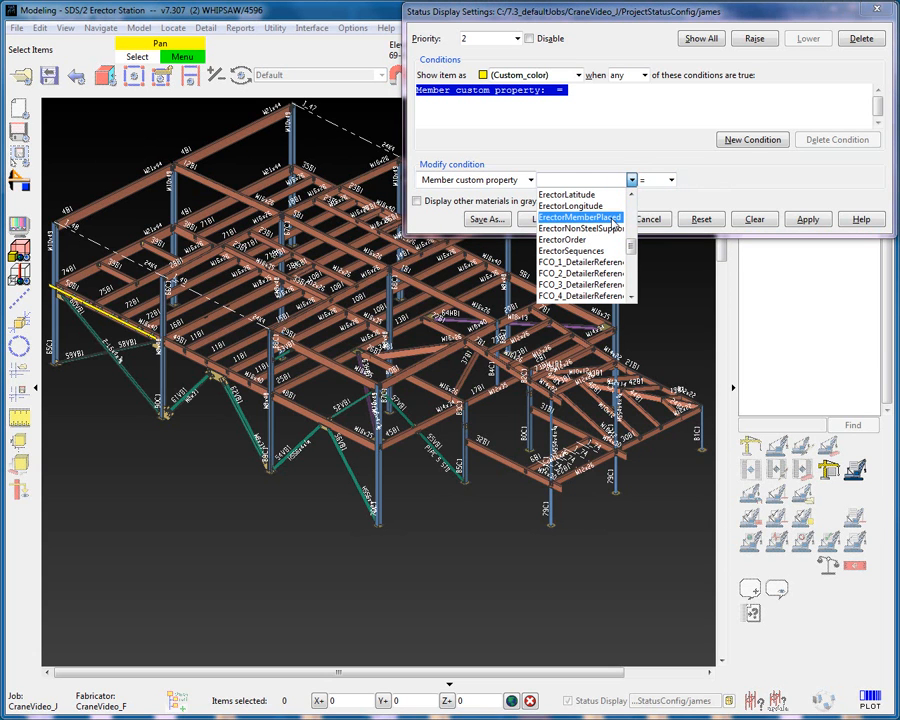
pyautogui.click(612, 217)
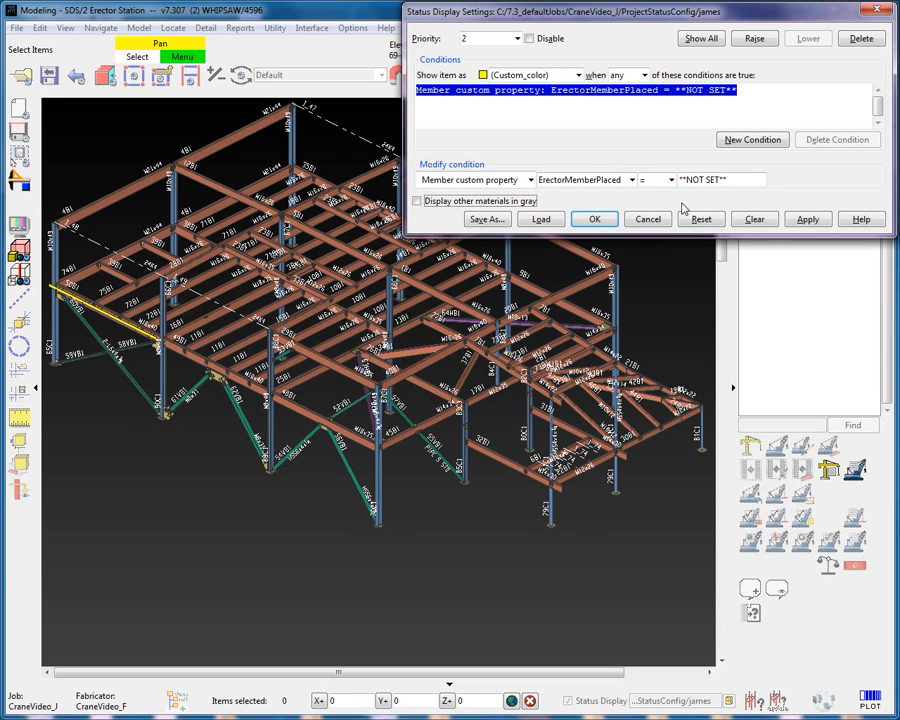
# Set the ErectorMemberPlaced date to Aug 9 2012, display other materials in gray, and apply and accept the status display settings.
pyautogui.doubleClick(737, 179)
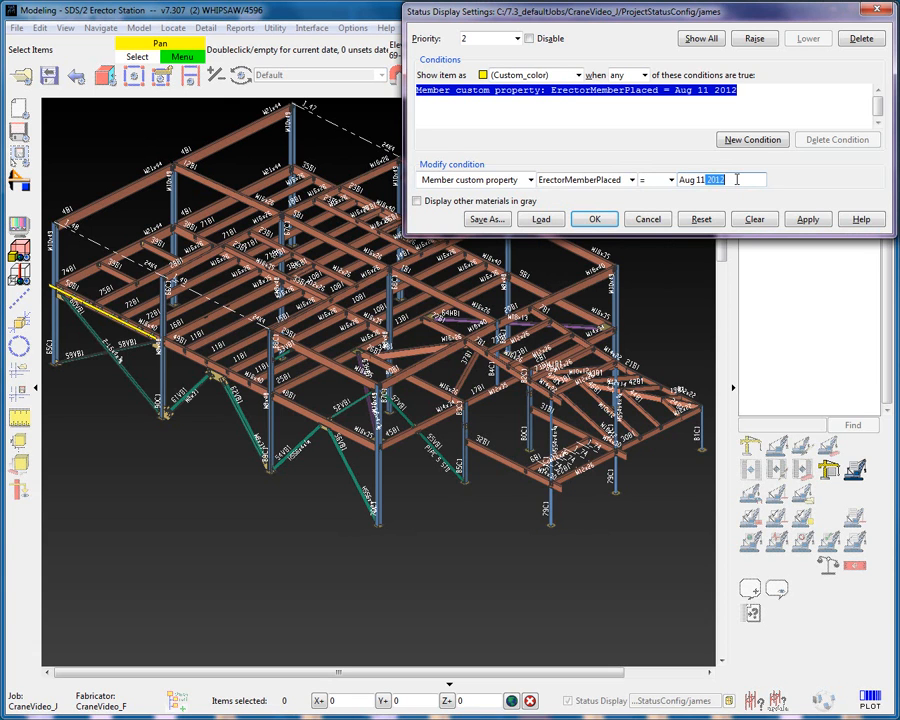
pyautogui.moveTo(737, 180); pyautogui.dragTo(682, 191)
pyautogui.write('08-09-12')
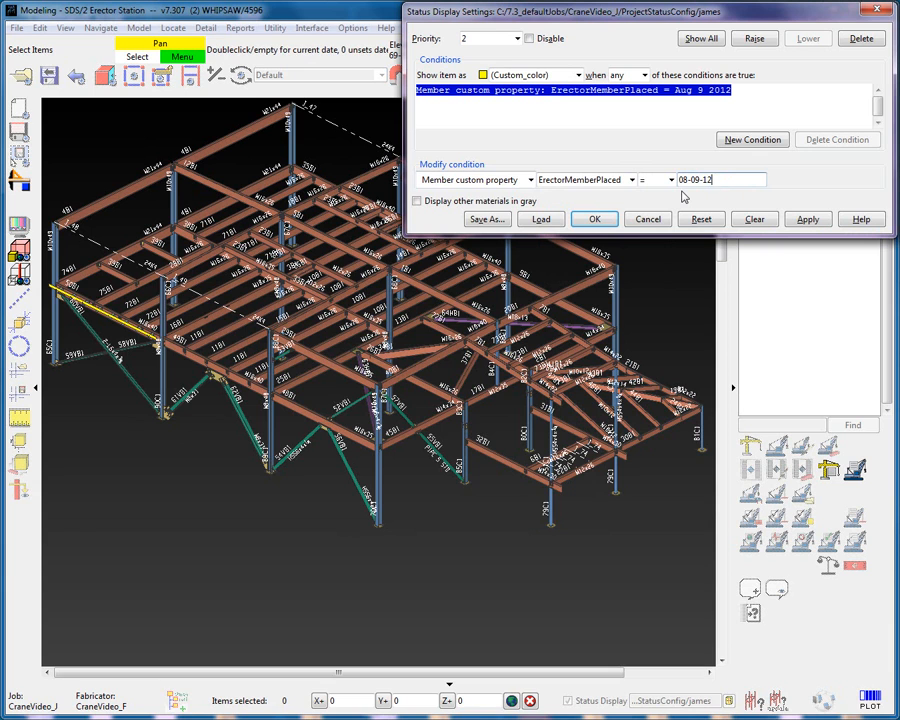
pyautogui.press('Tab')
pyautogui.click(417, 201)
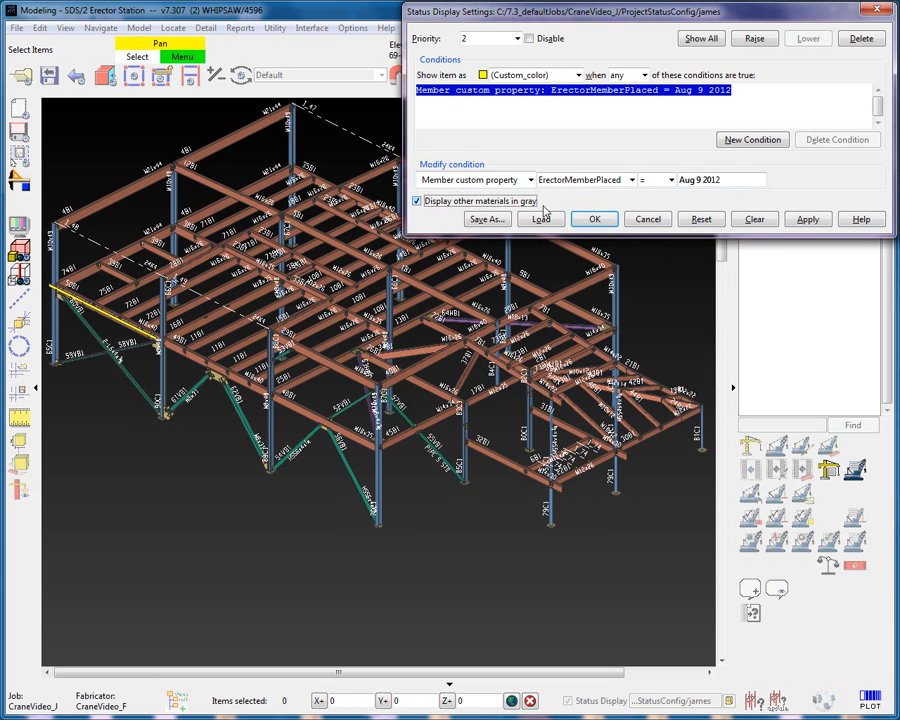
pyautogui.click(810, 219)
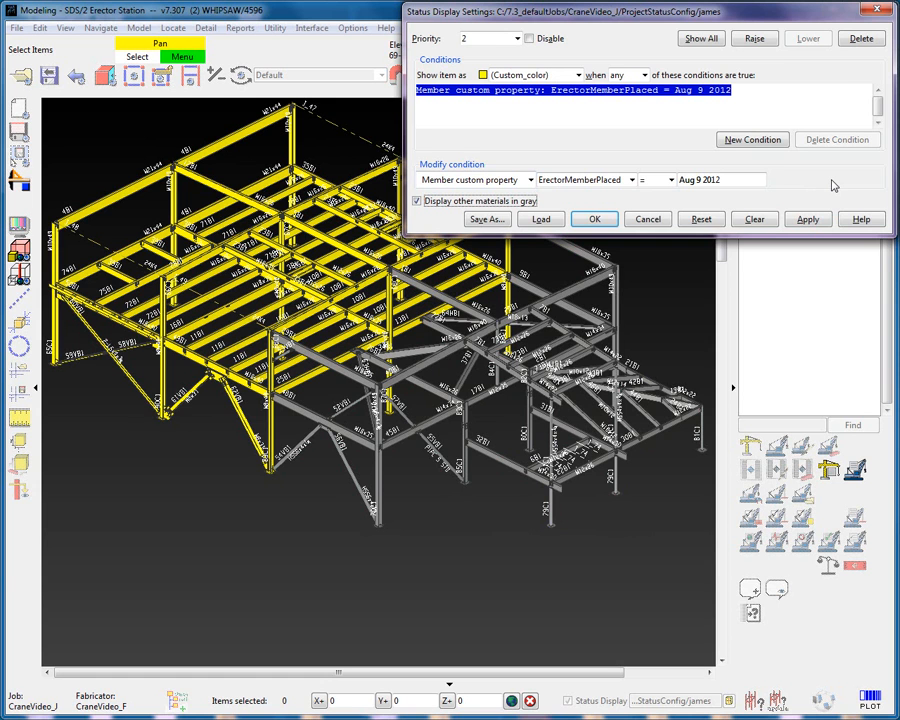
pyautogui.click(594, 219)
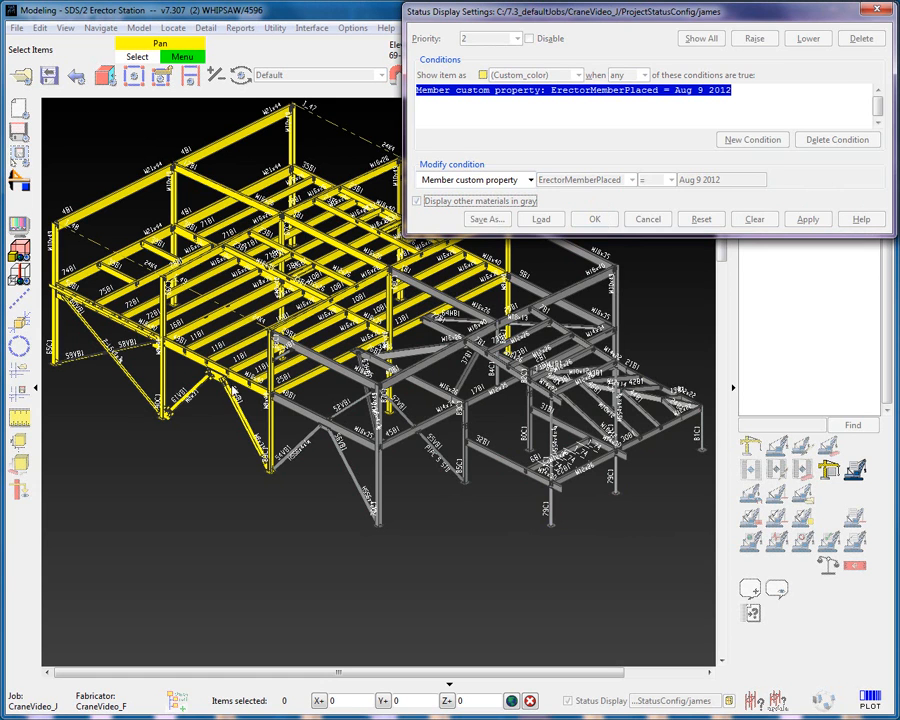
# Open the custom properties of beam 49B1, examine its Erector member placed date, and close the beam review.
pyautogui.doubleClick(458, 398)
pyautogui.click(366, 701)
pyautogui.click(314, 229)
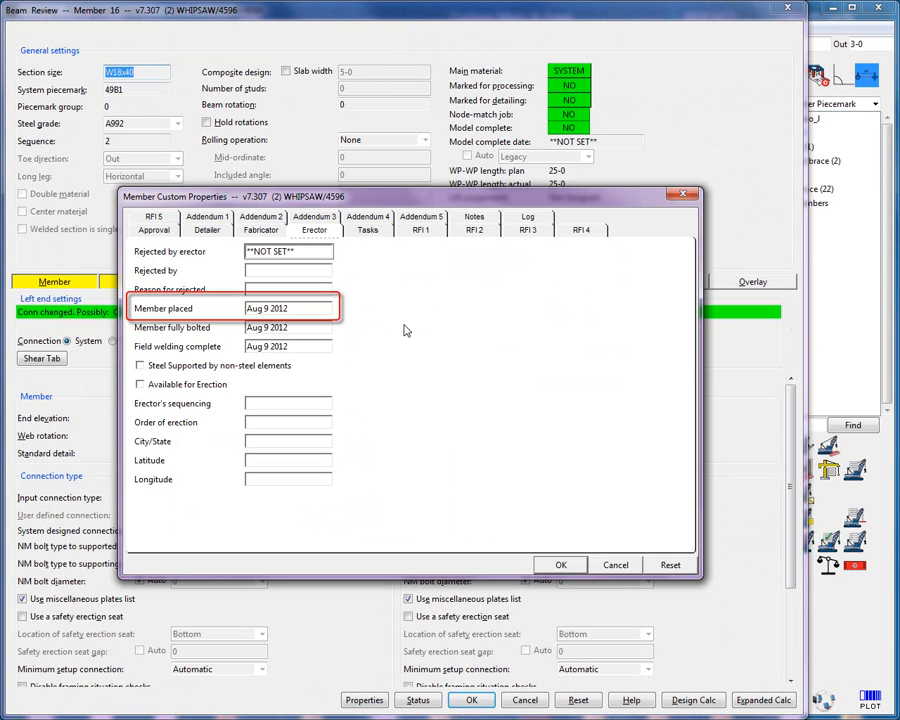
pyautogui.click(561, 565)
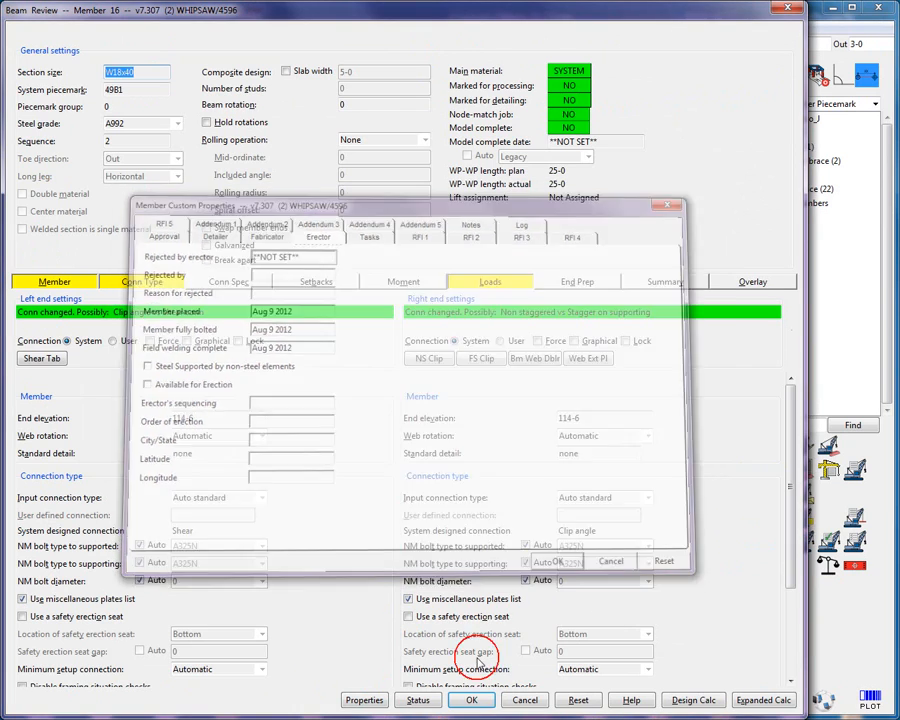
pyautogui.click(471, 700)
pyautogui.click(478, 589)
# Reopen the Status Display settings, change the priority 2 condition's operator to !=, and apply it to the model.
pyautogui.rightClick(569, 170)
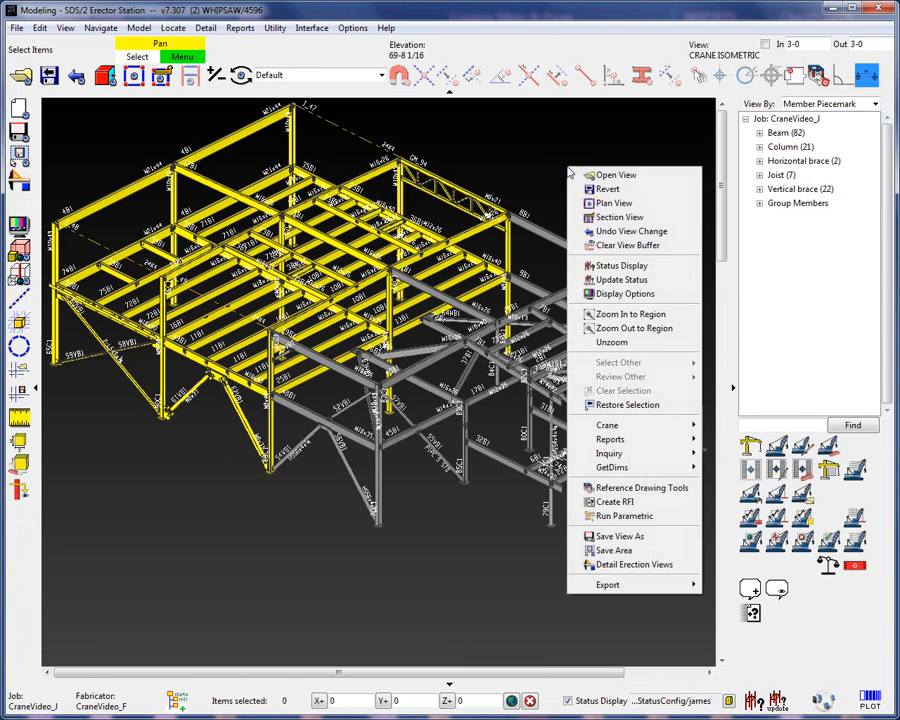
pyautogui.click(605, 265)
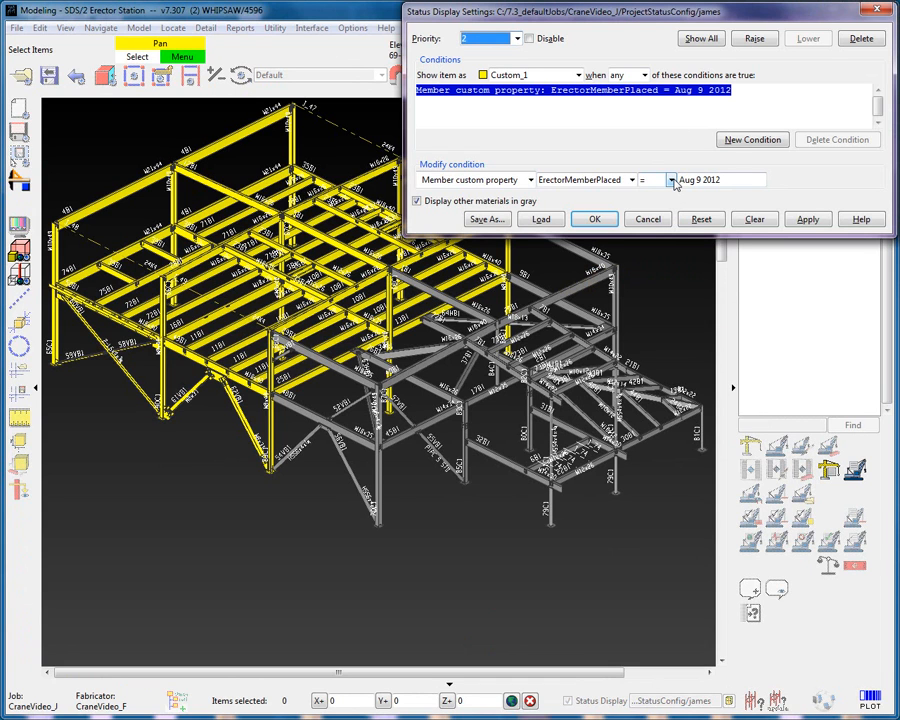
pyautogui.click(672, 180)
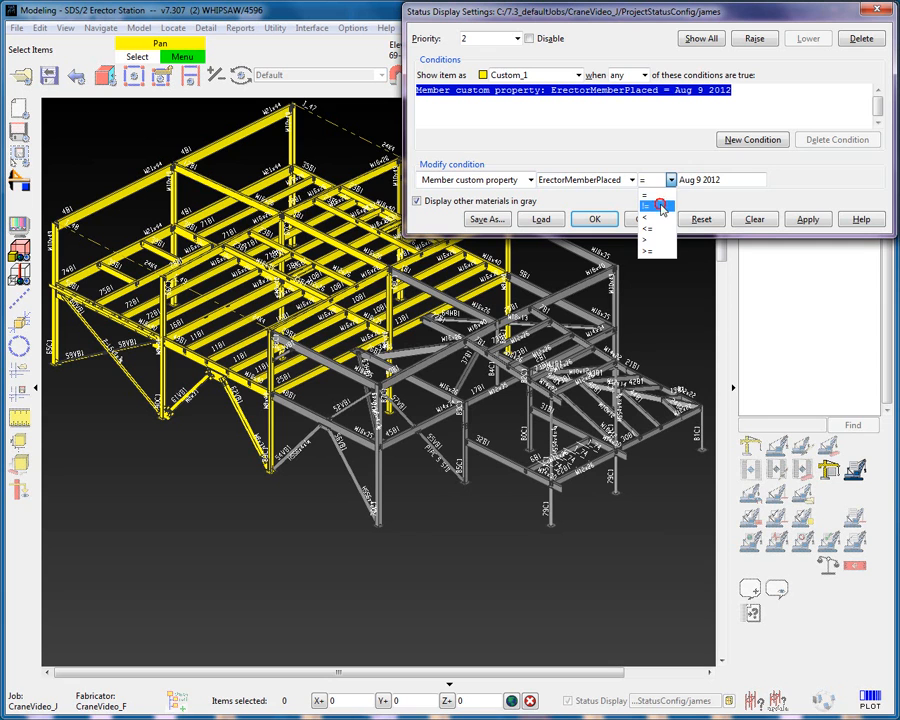
pyautogui.click(660, 207)
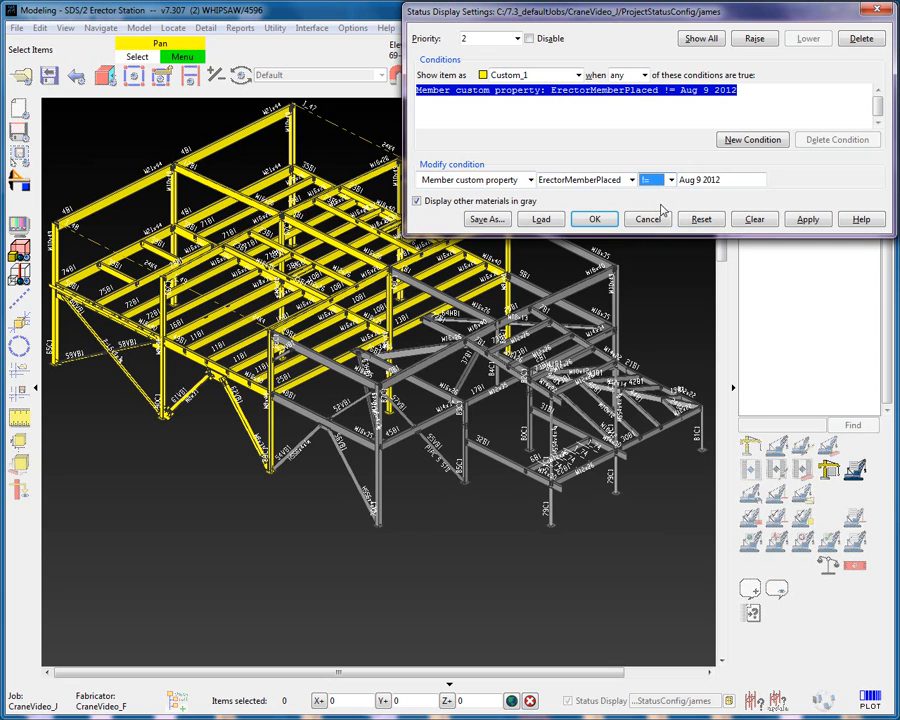
pyautogui.click(813, 221)
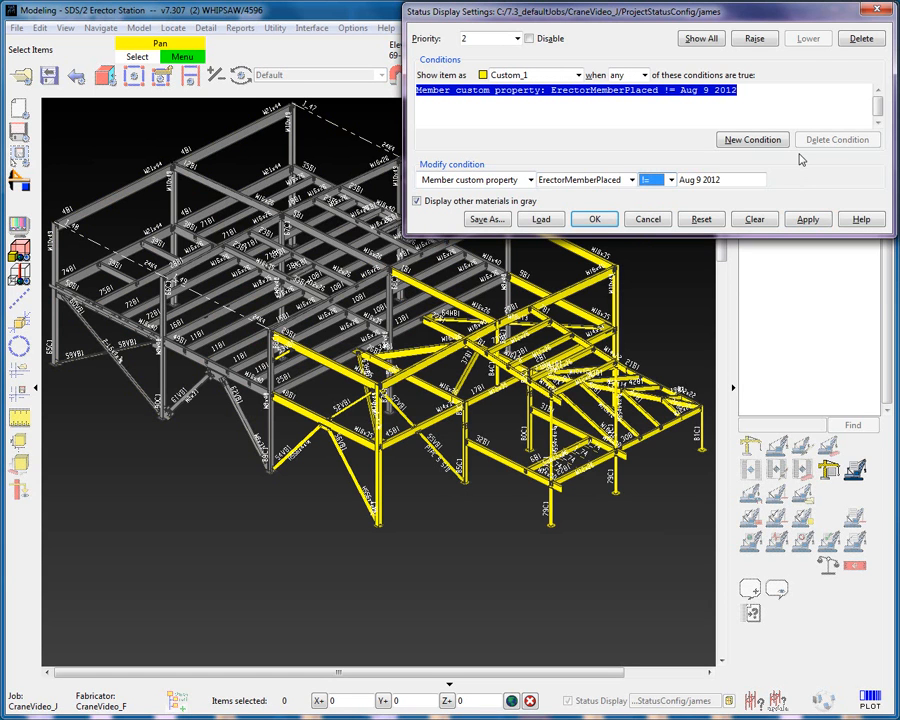
# Set the priority 2 rule to show items as Masked when the Erected date range is not set, and apply and accept it.
pyautogui.click(570, 75)
pyautogui.scroll(3, 555, 95)
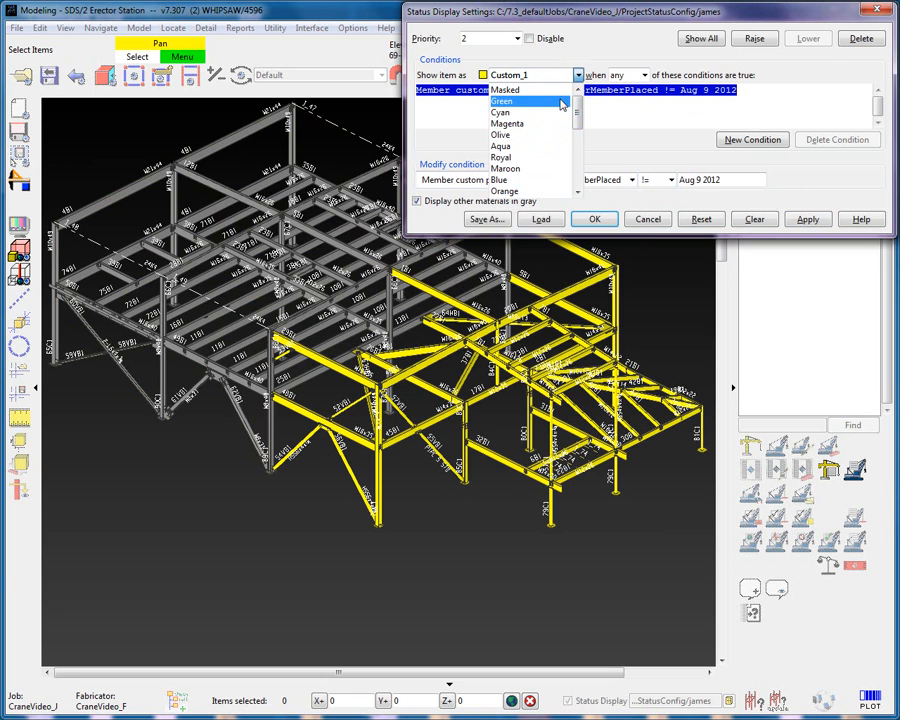
pyautogui.click(553, 92)
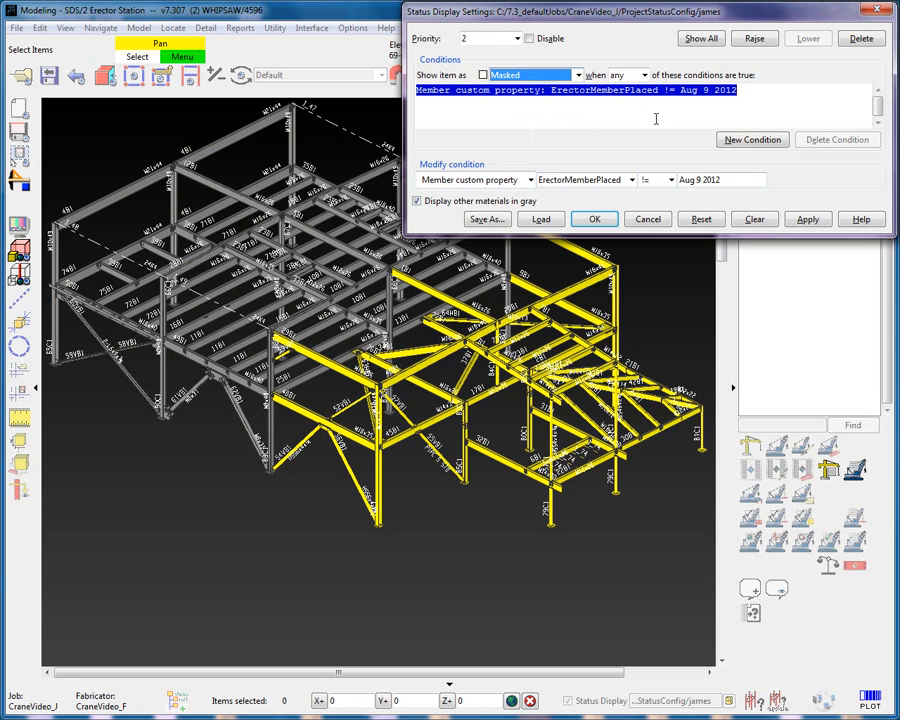
pyautogui.click(530, 180)
pyautogui.moveTo(490, 250)
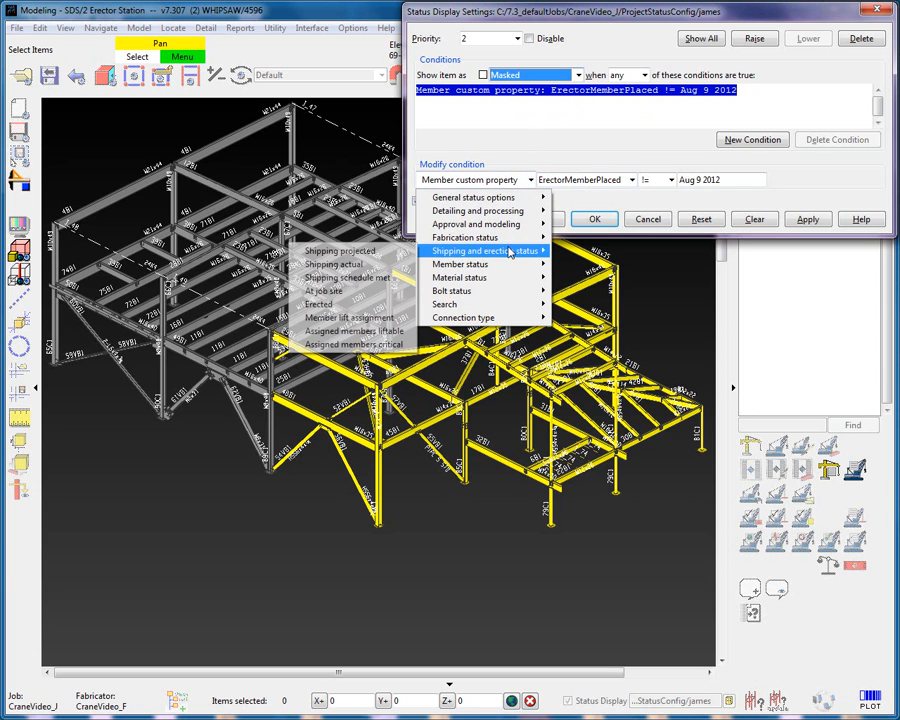
pyautogui.click(355, 308)
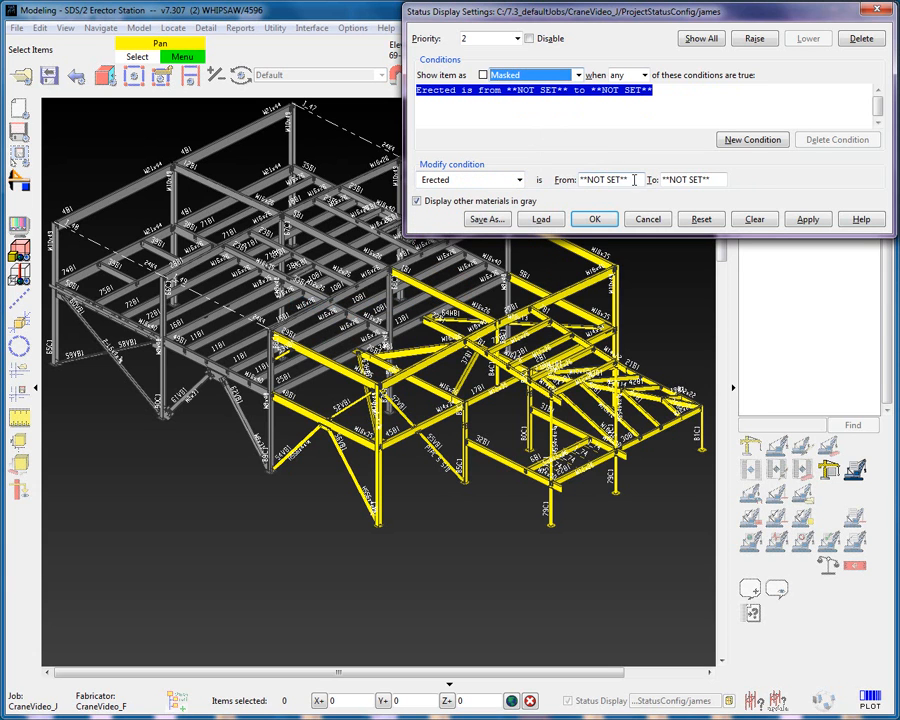
pyautogui.click(808, 219)
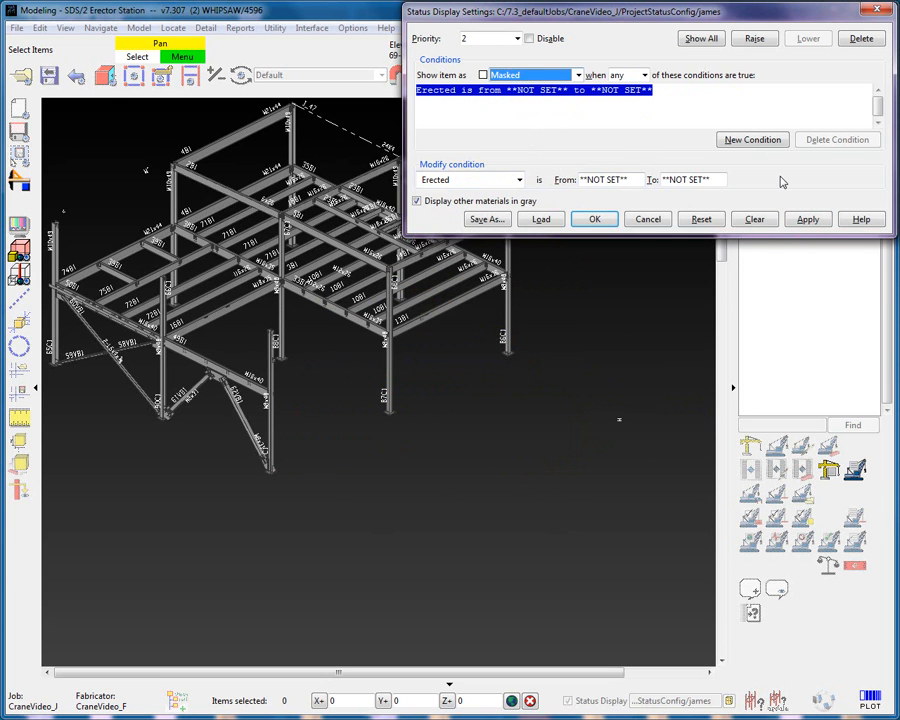
pyautogui.click(594, 219)
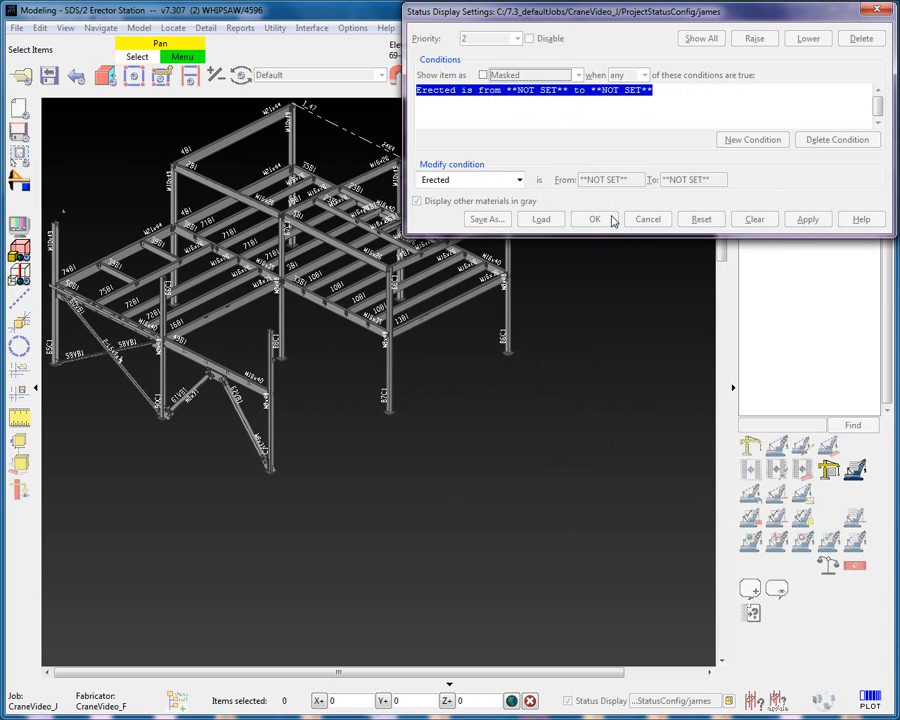
# Select all the displayed members and run the ShipMark_DescriptionBySelection report from the Erector reports folder on them.
pyautogui.moveTo(605, 112); pyautogui.dragTo(288, 565)
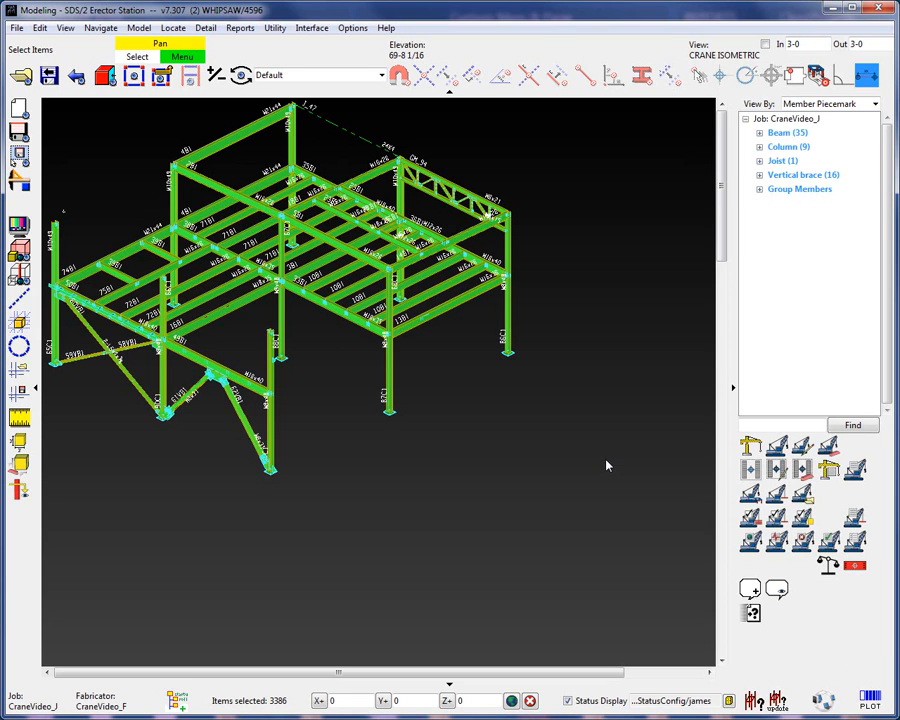
pyautogui.rightClick(597, 160)
pyautogui.moveTo(646, 470)
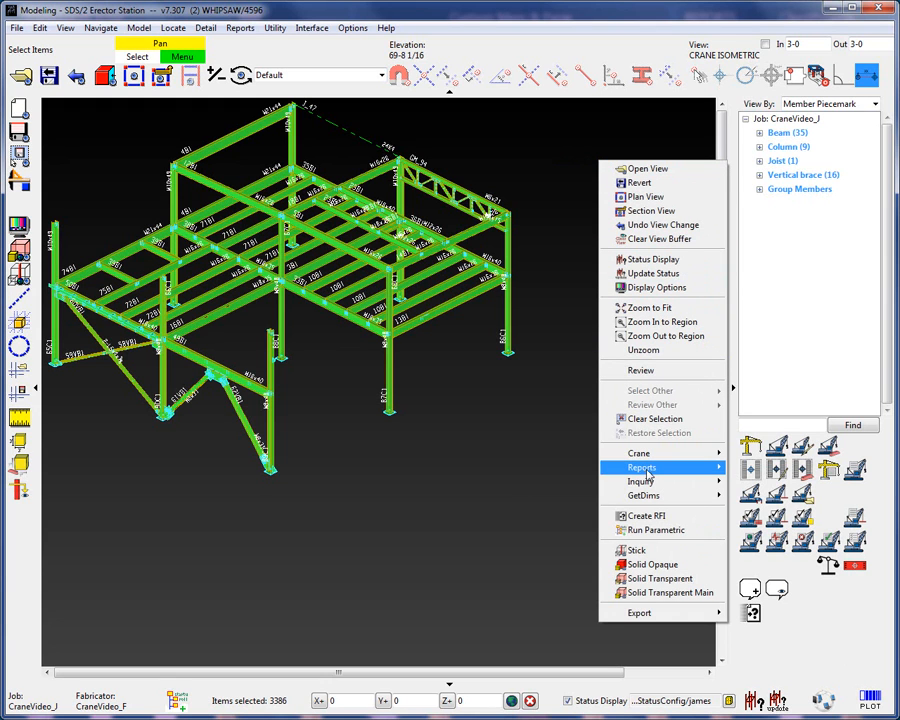
pyautogui.moveTo(552, 470)
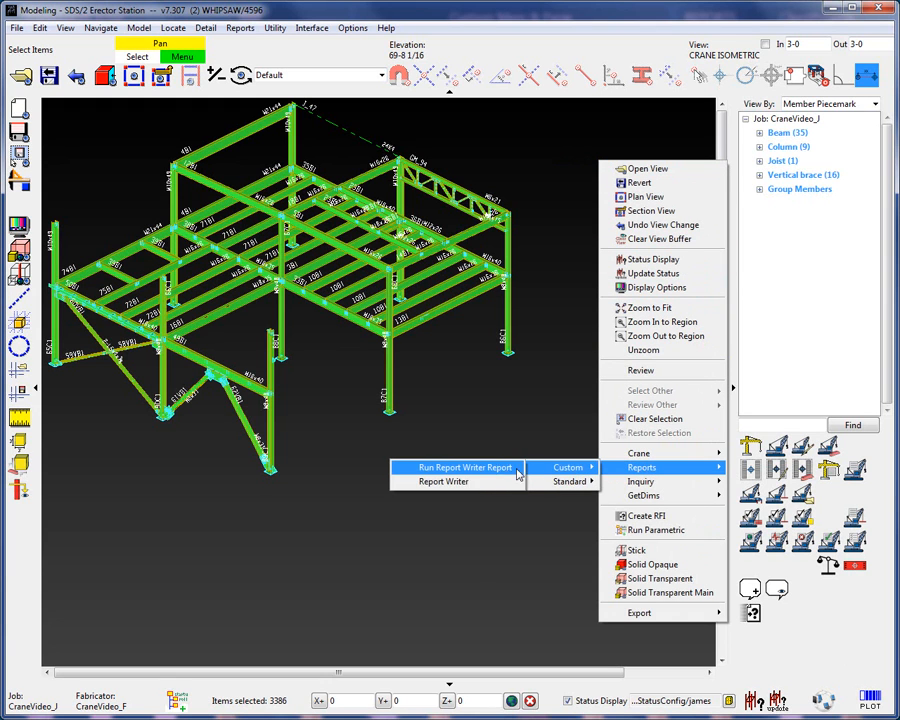
pyautogui.click(455, 468)
pyautogui.doubleClick(268, 264)
pyautogui.doubleClick(287, 294)
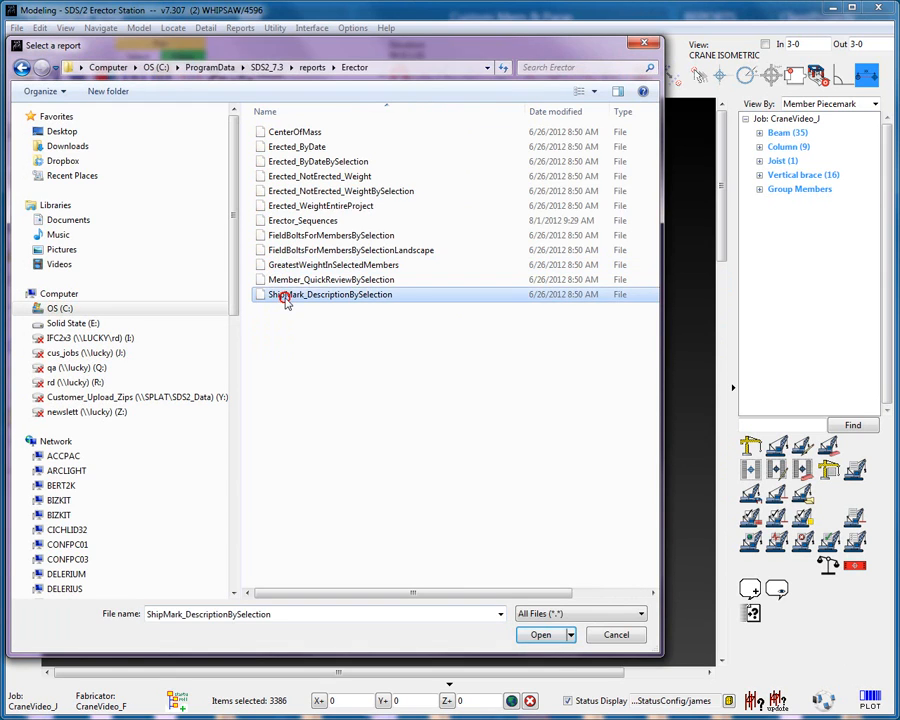